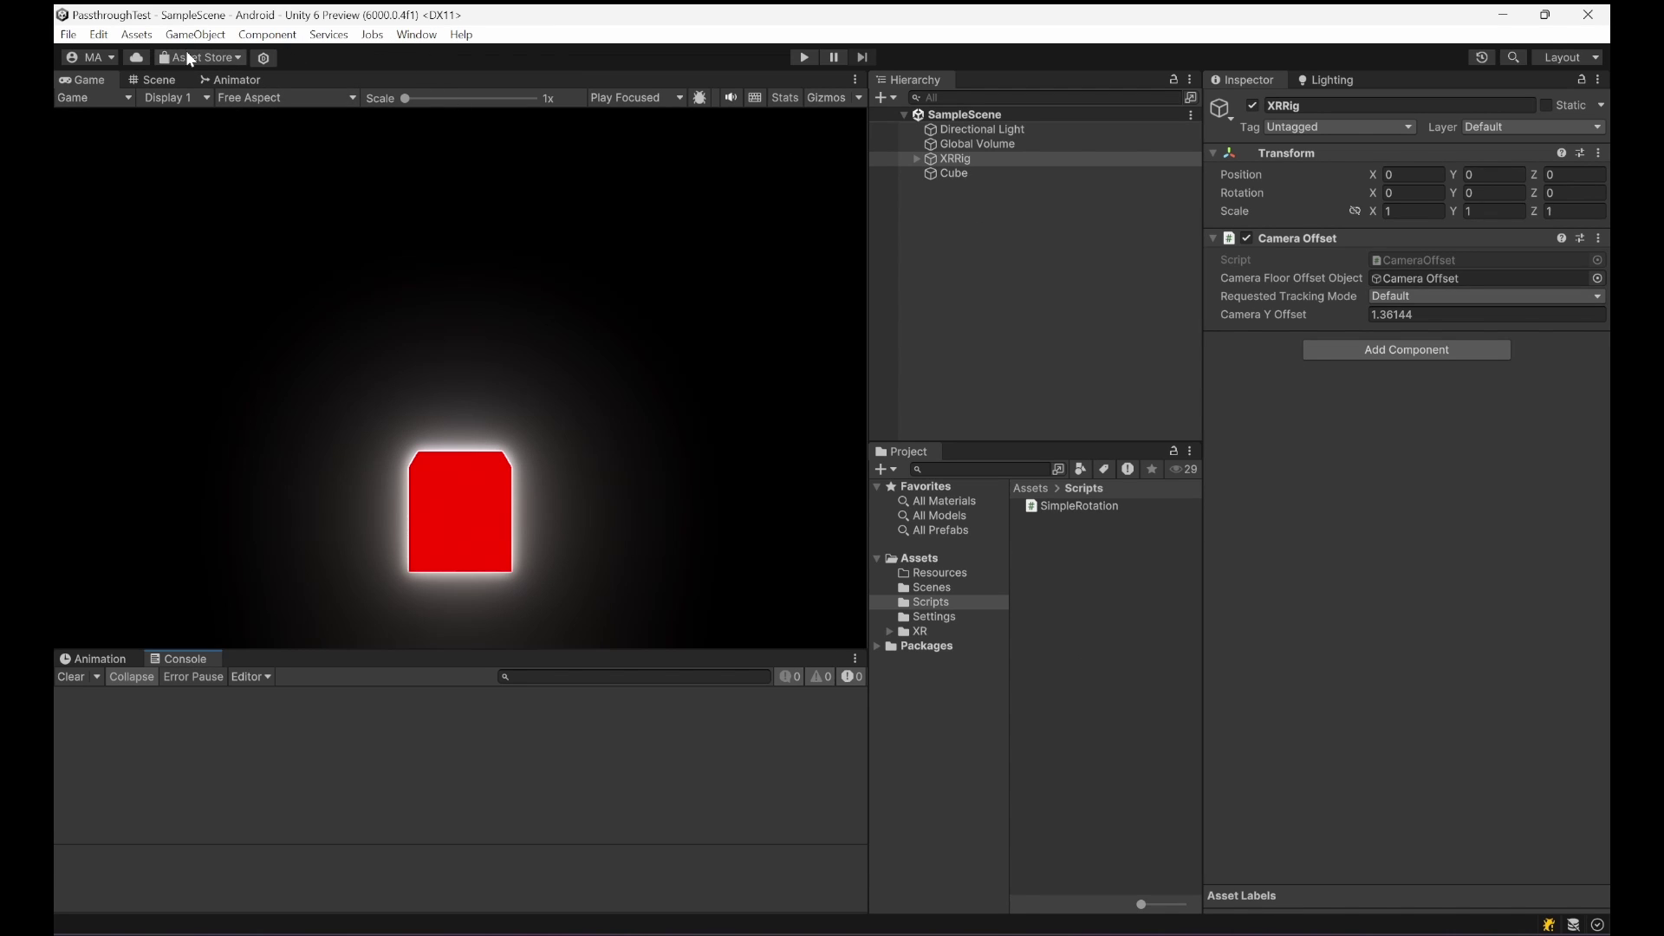
# Step: Check XR Plug-in Management's Standalone and Android tabs, confirming OpenXR with Meta Quest is enabled for Android
pyautogui.click(99, 34)
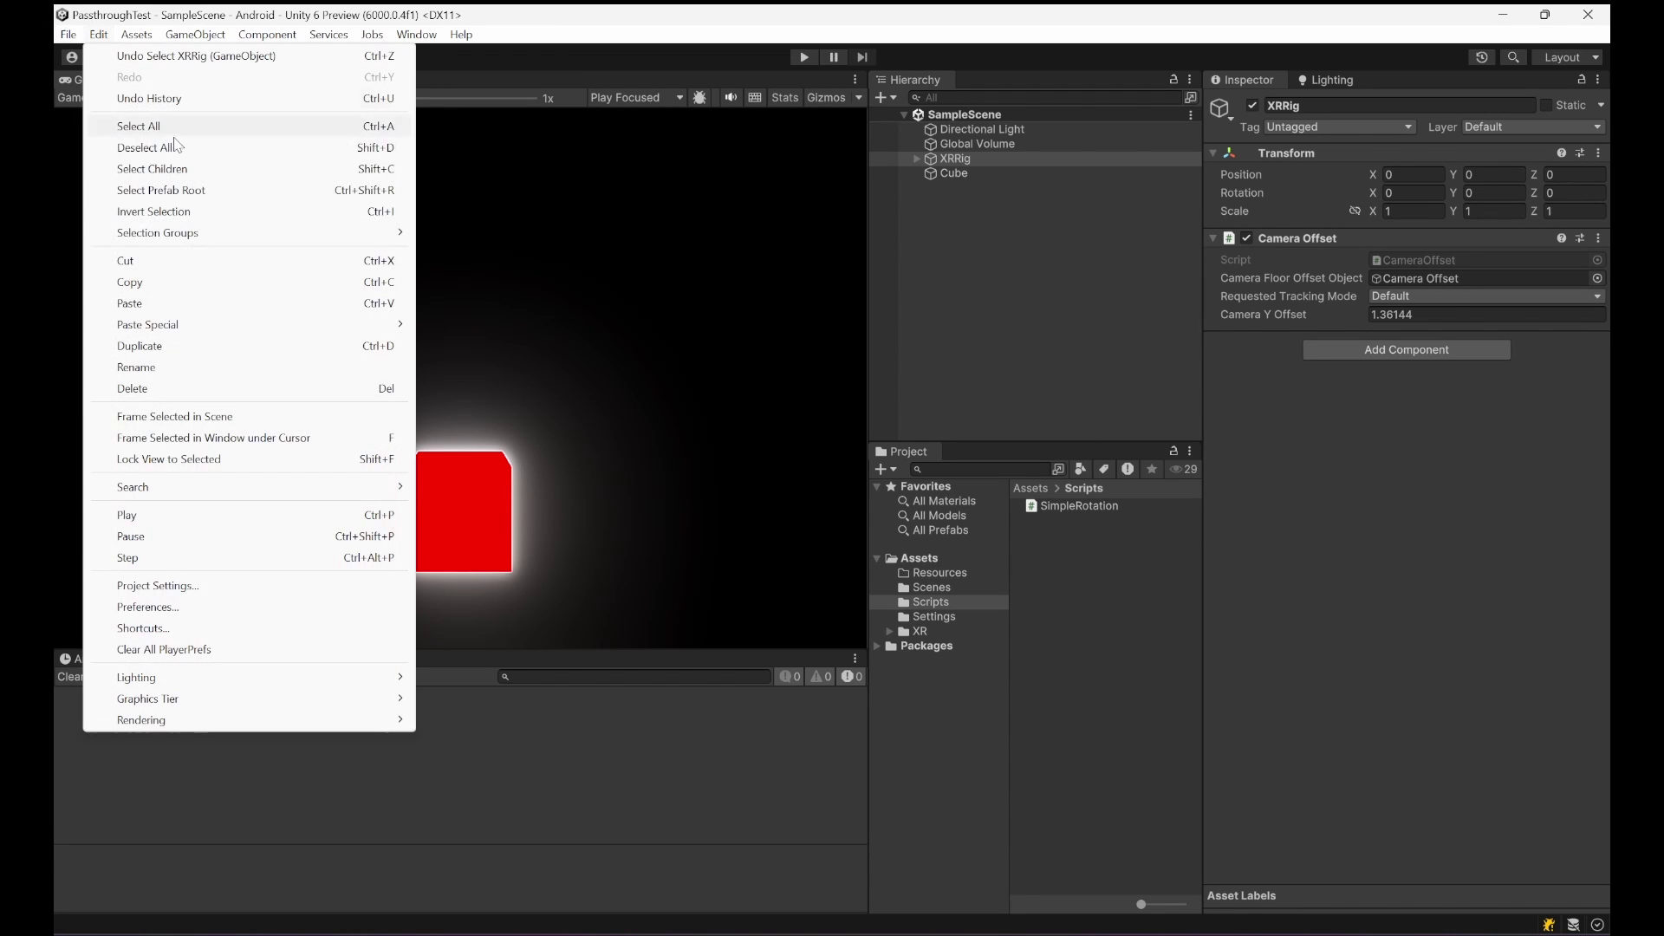
pyautogui.click(178, 586)
pyautogui.click(186, 484)
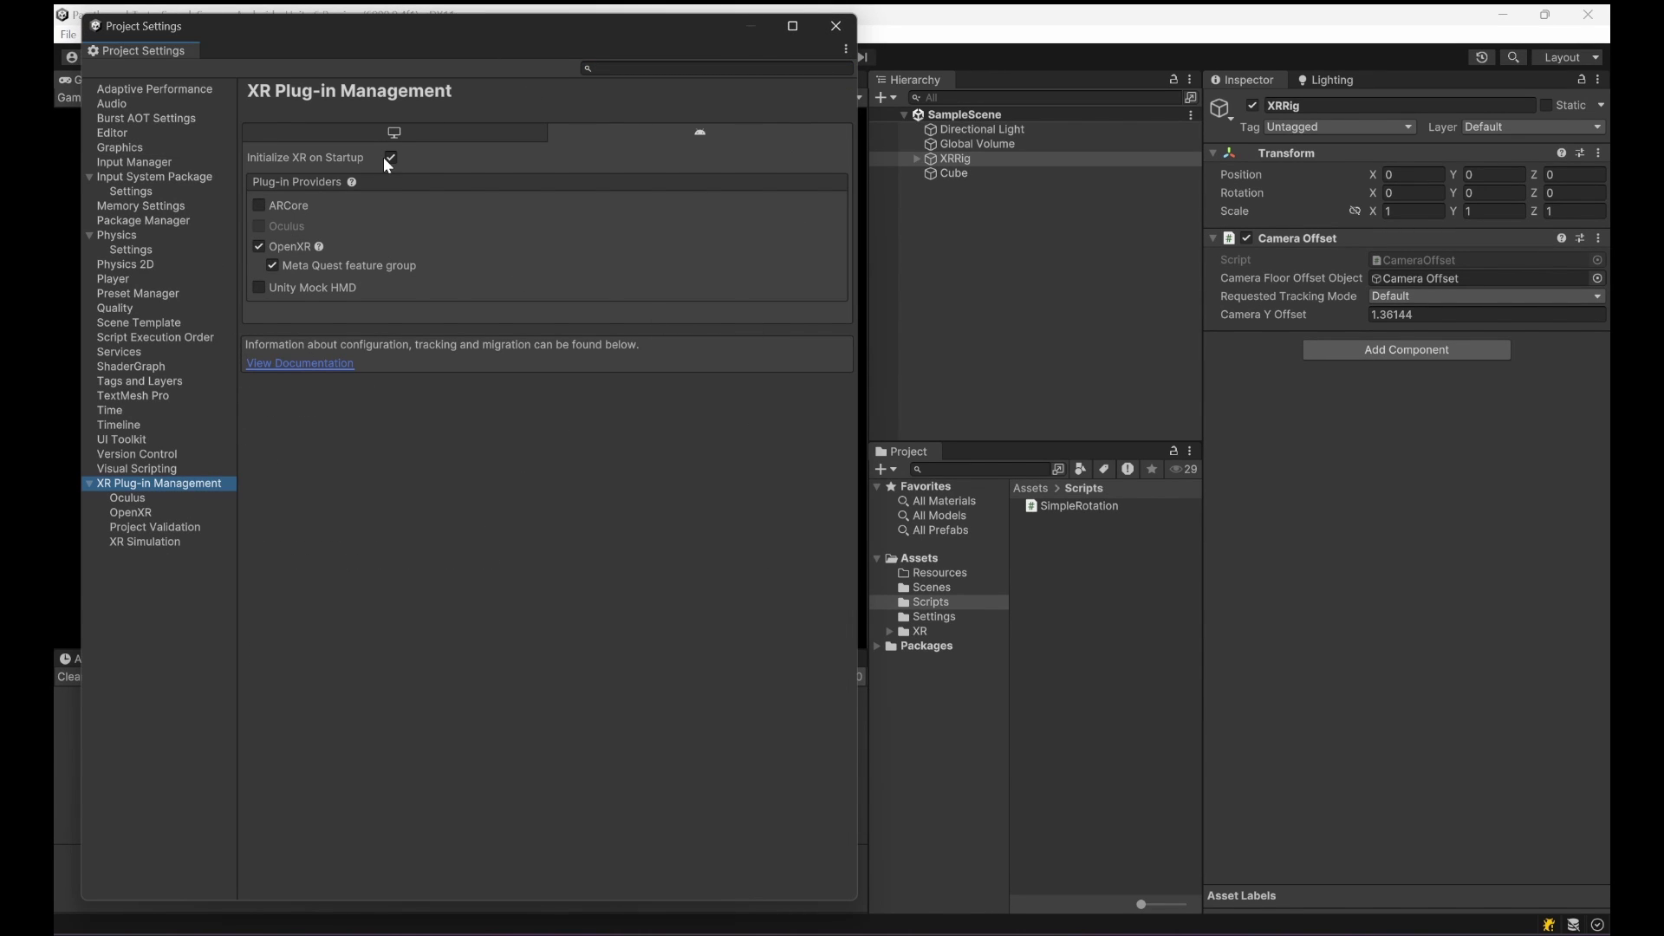
pyautogui.click(475, 134)
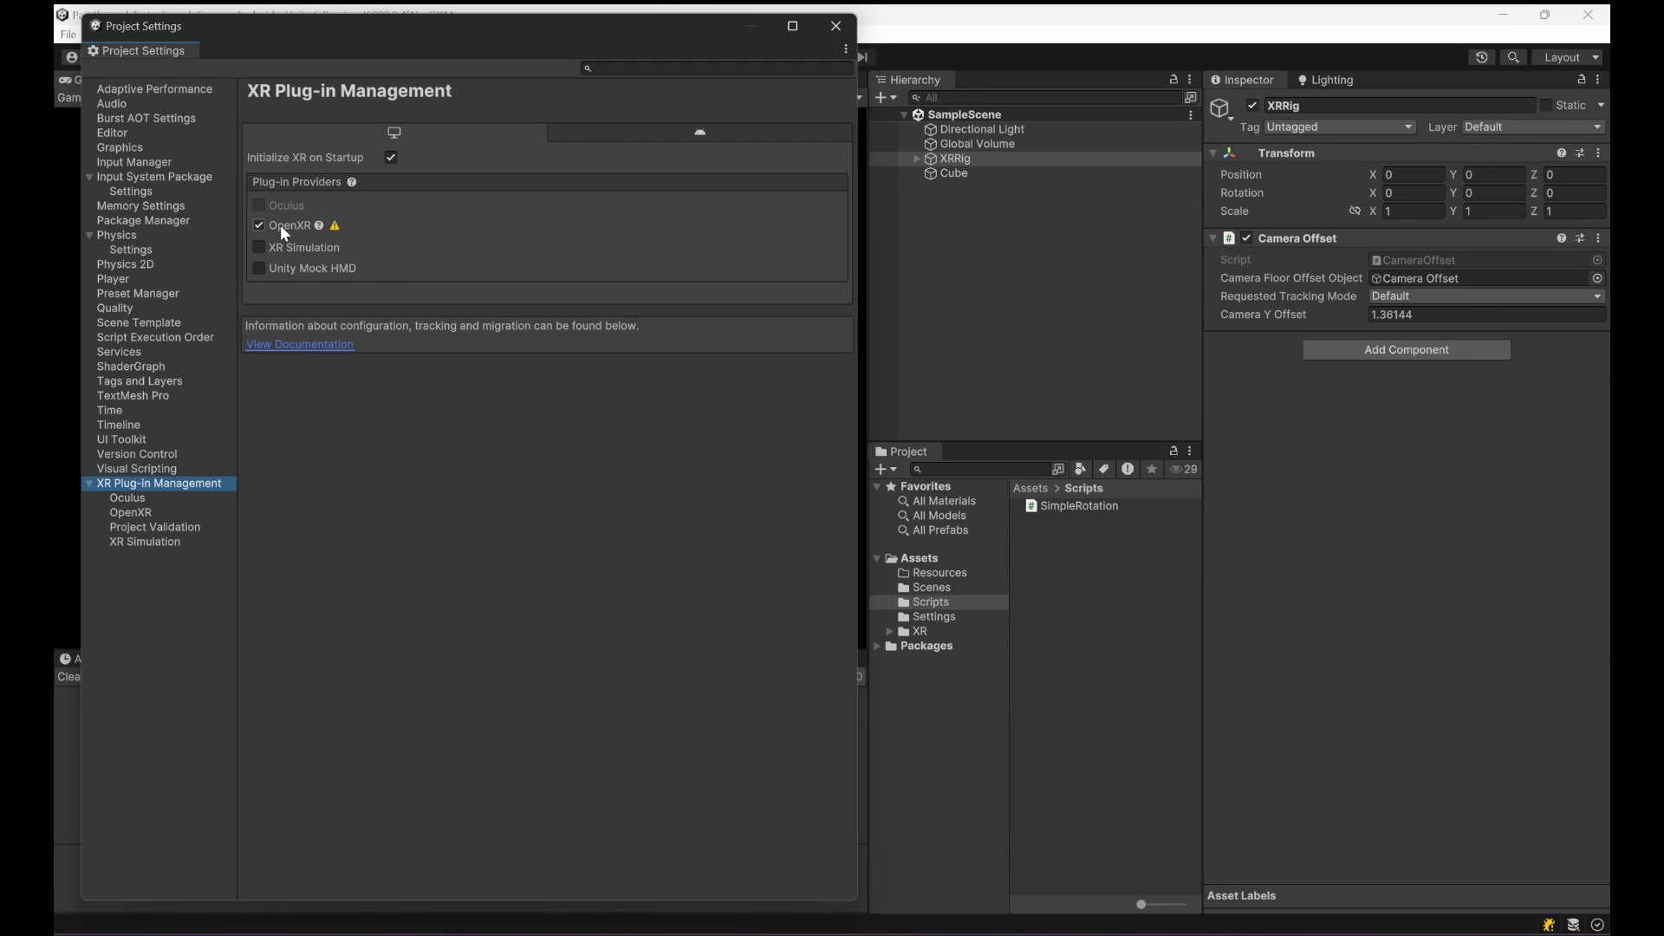
pyautogui.click(649, 133)
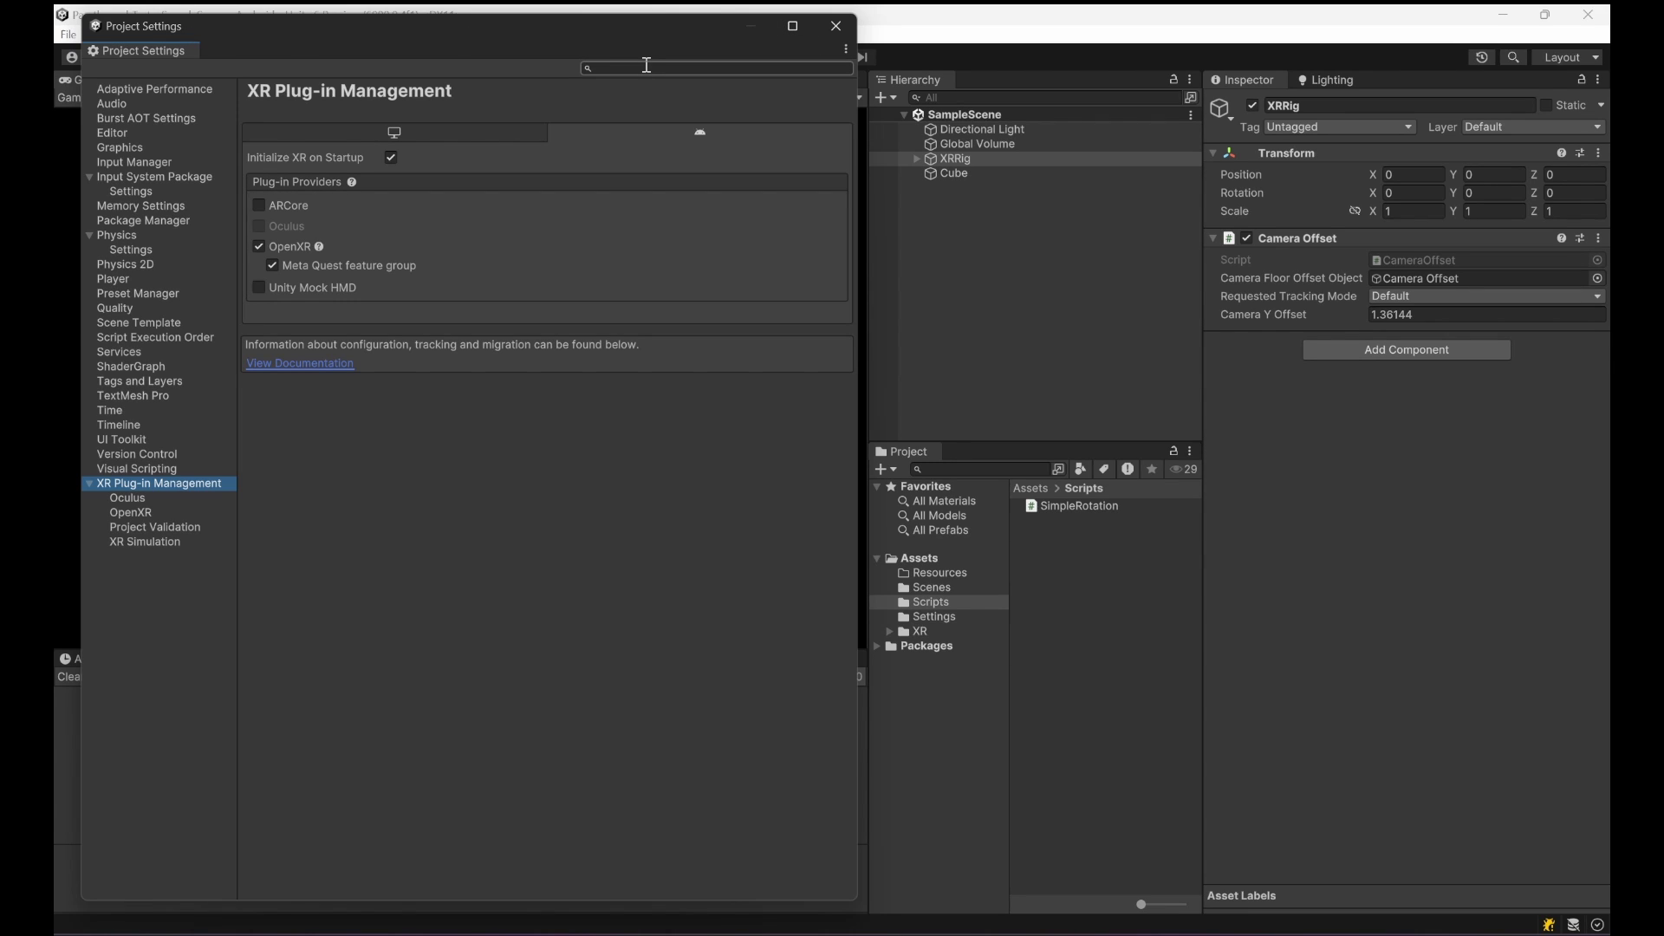
# Step: Confirm Project Validation reports no issues, then return to the OpenXR page with its Meta Quest features
pyautogui.click(149, 513)
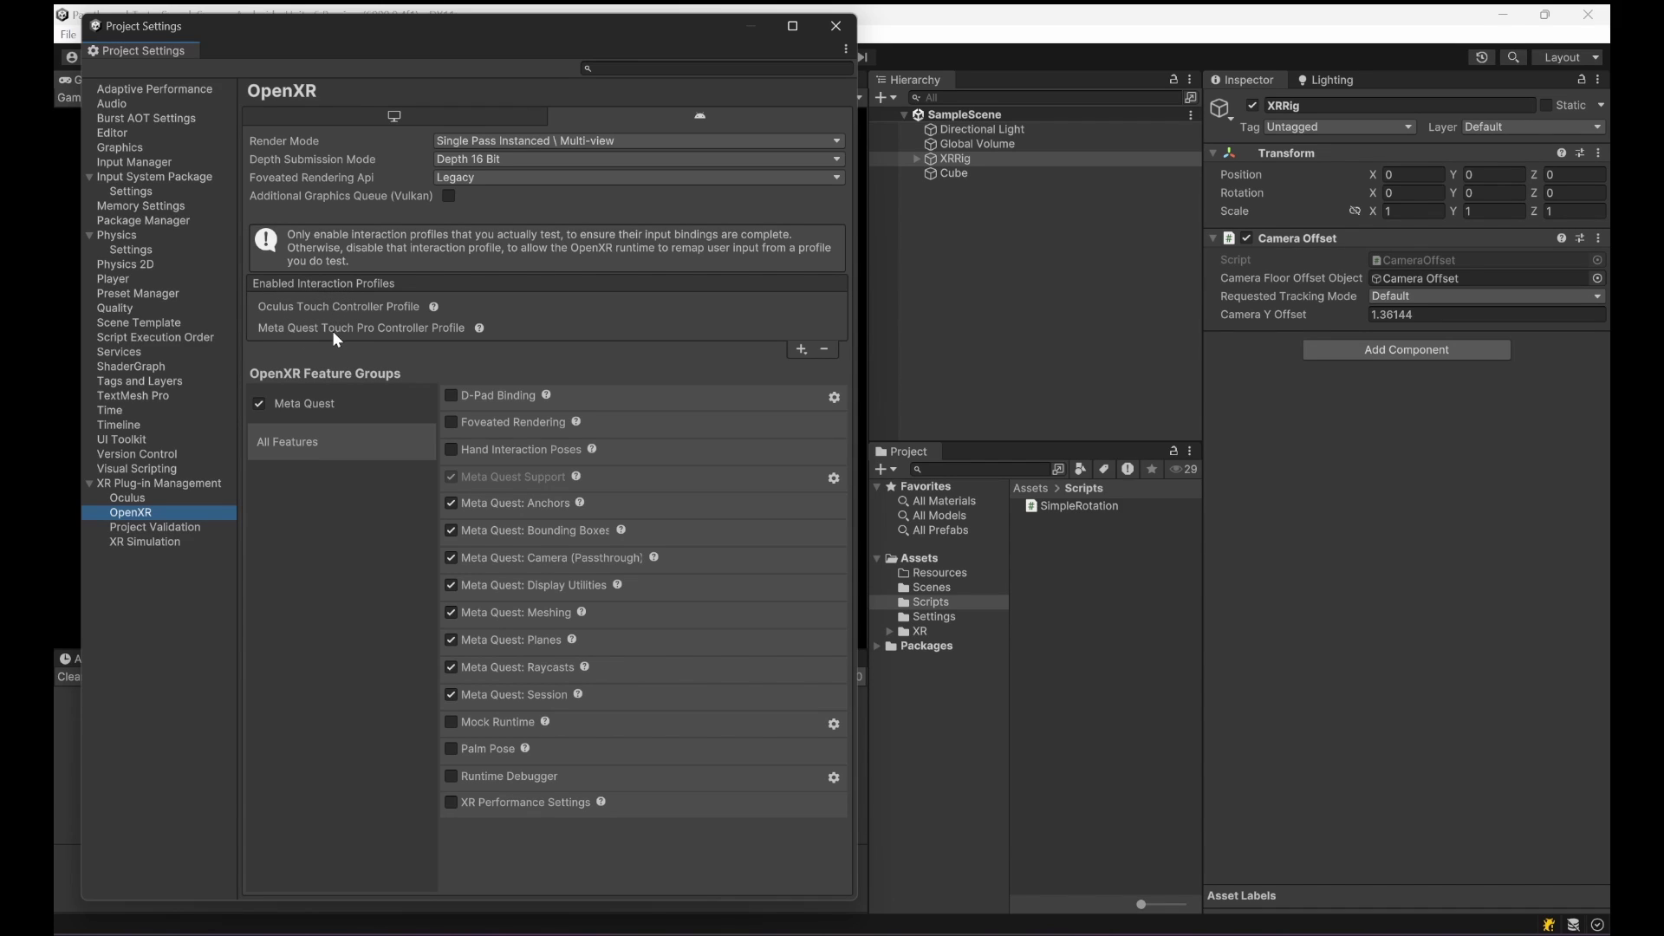
pyautogui.click(182, 527)
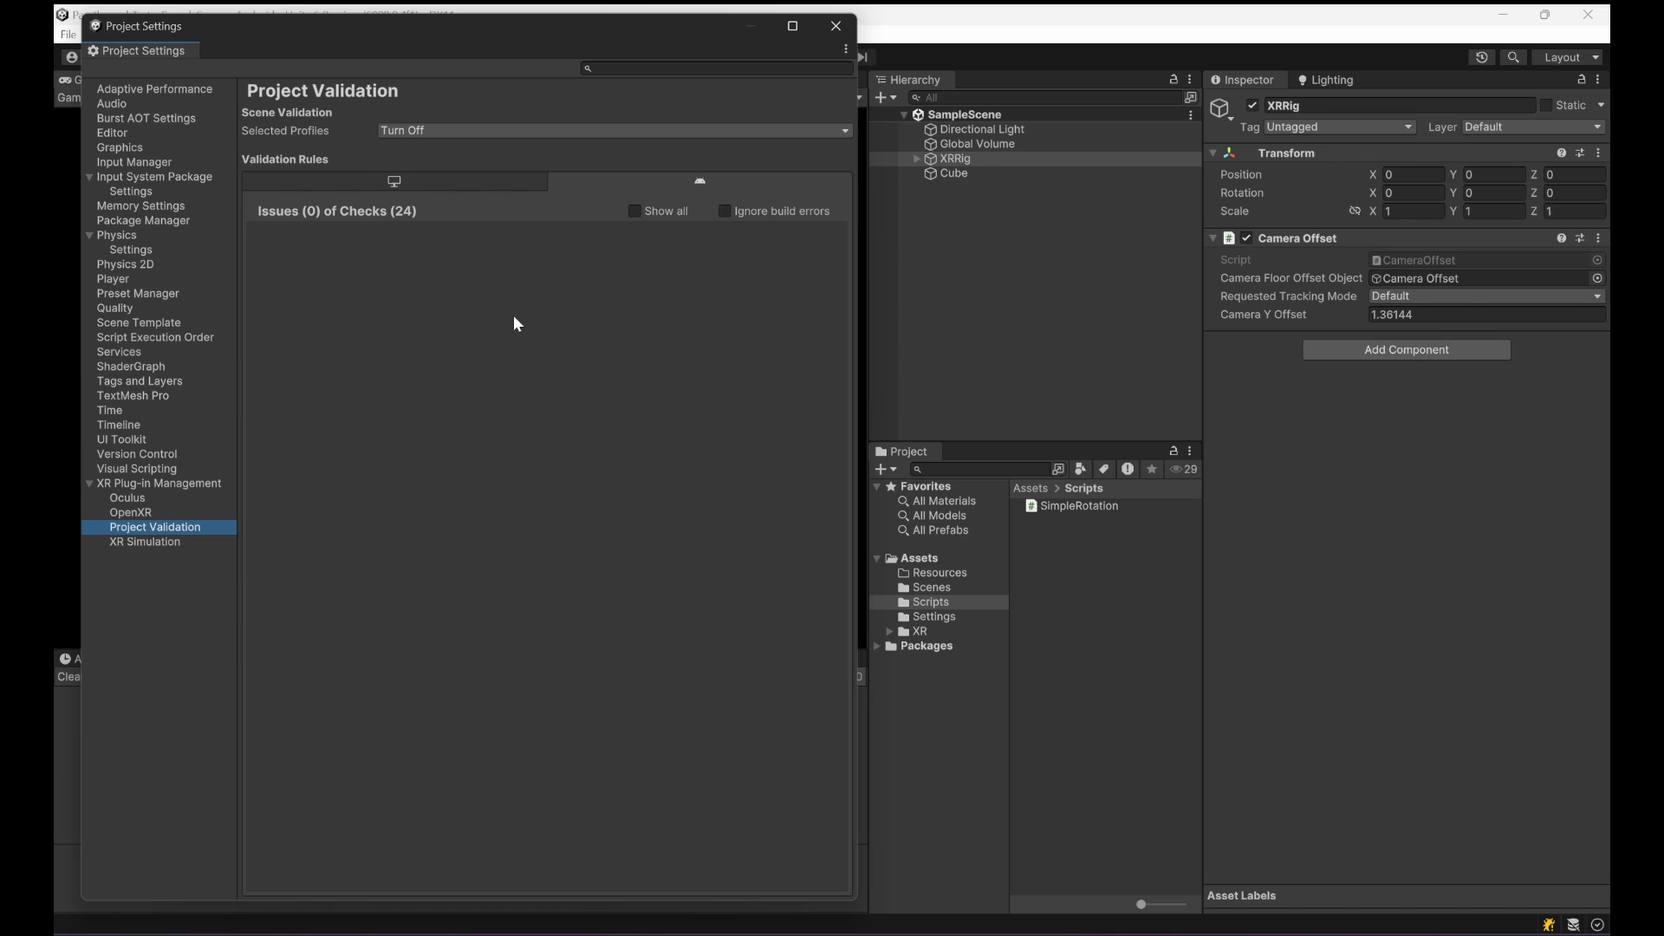
pyautogui.click(141, 513)
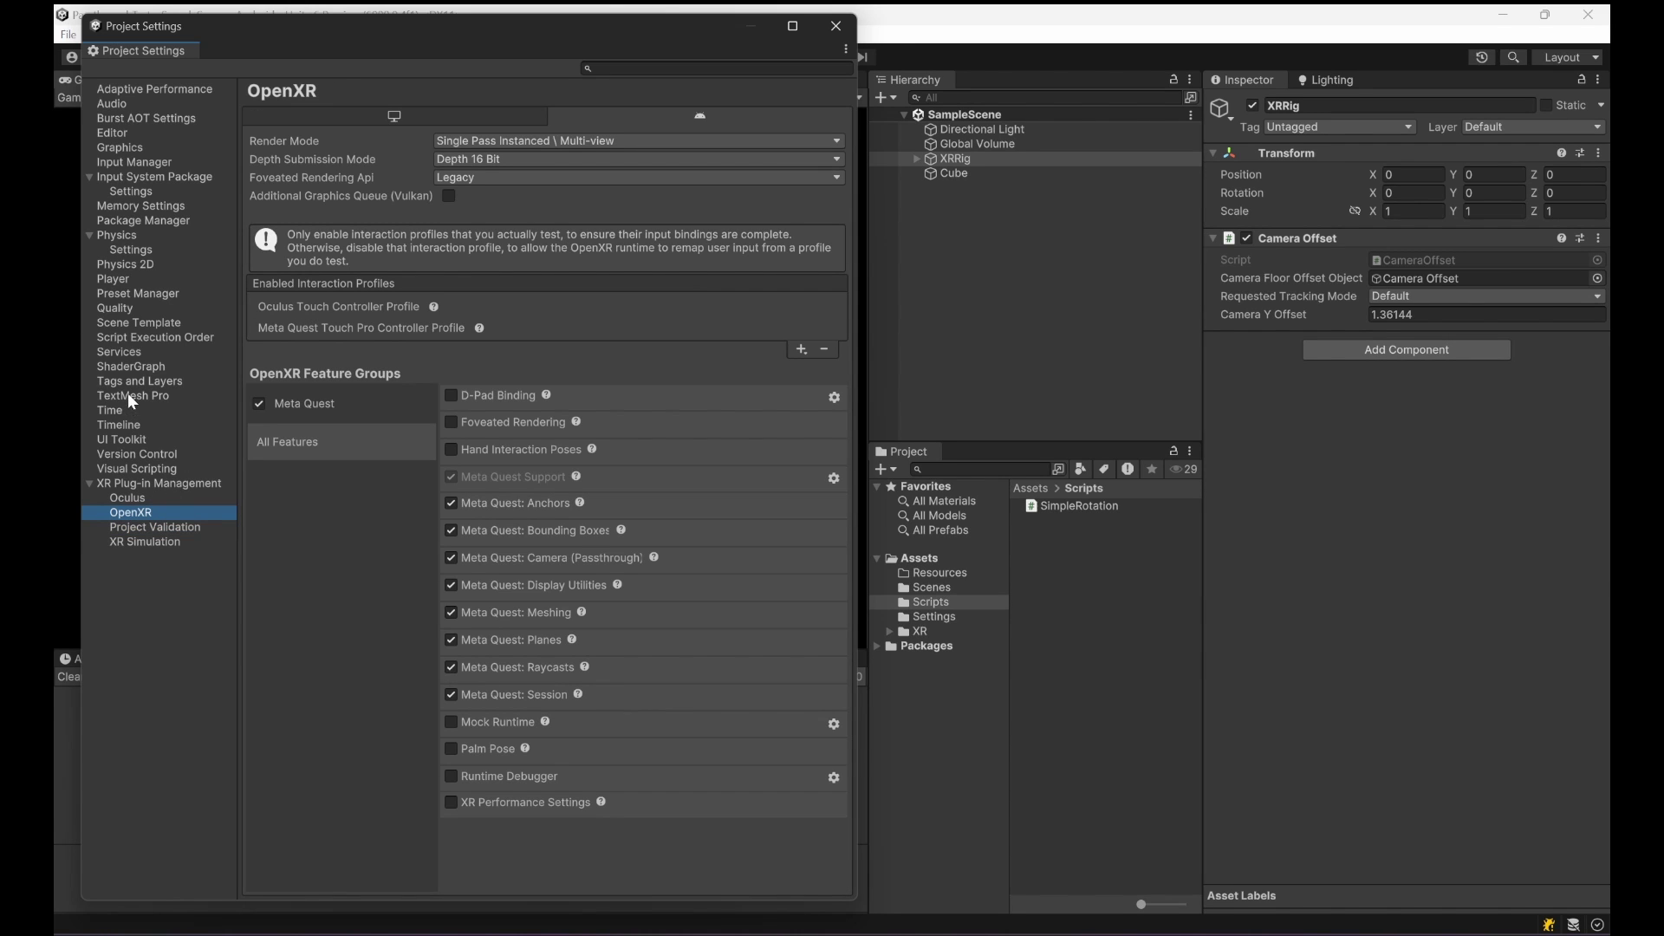
# Step: Verify Quality and Graphics both use Mobile_RPAsset, then close Project Settings
pyautogui.click(130, 312)
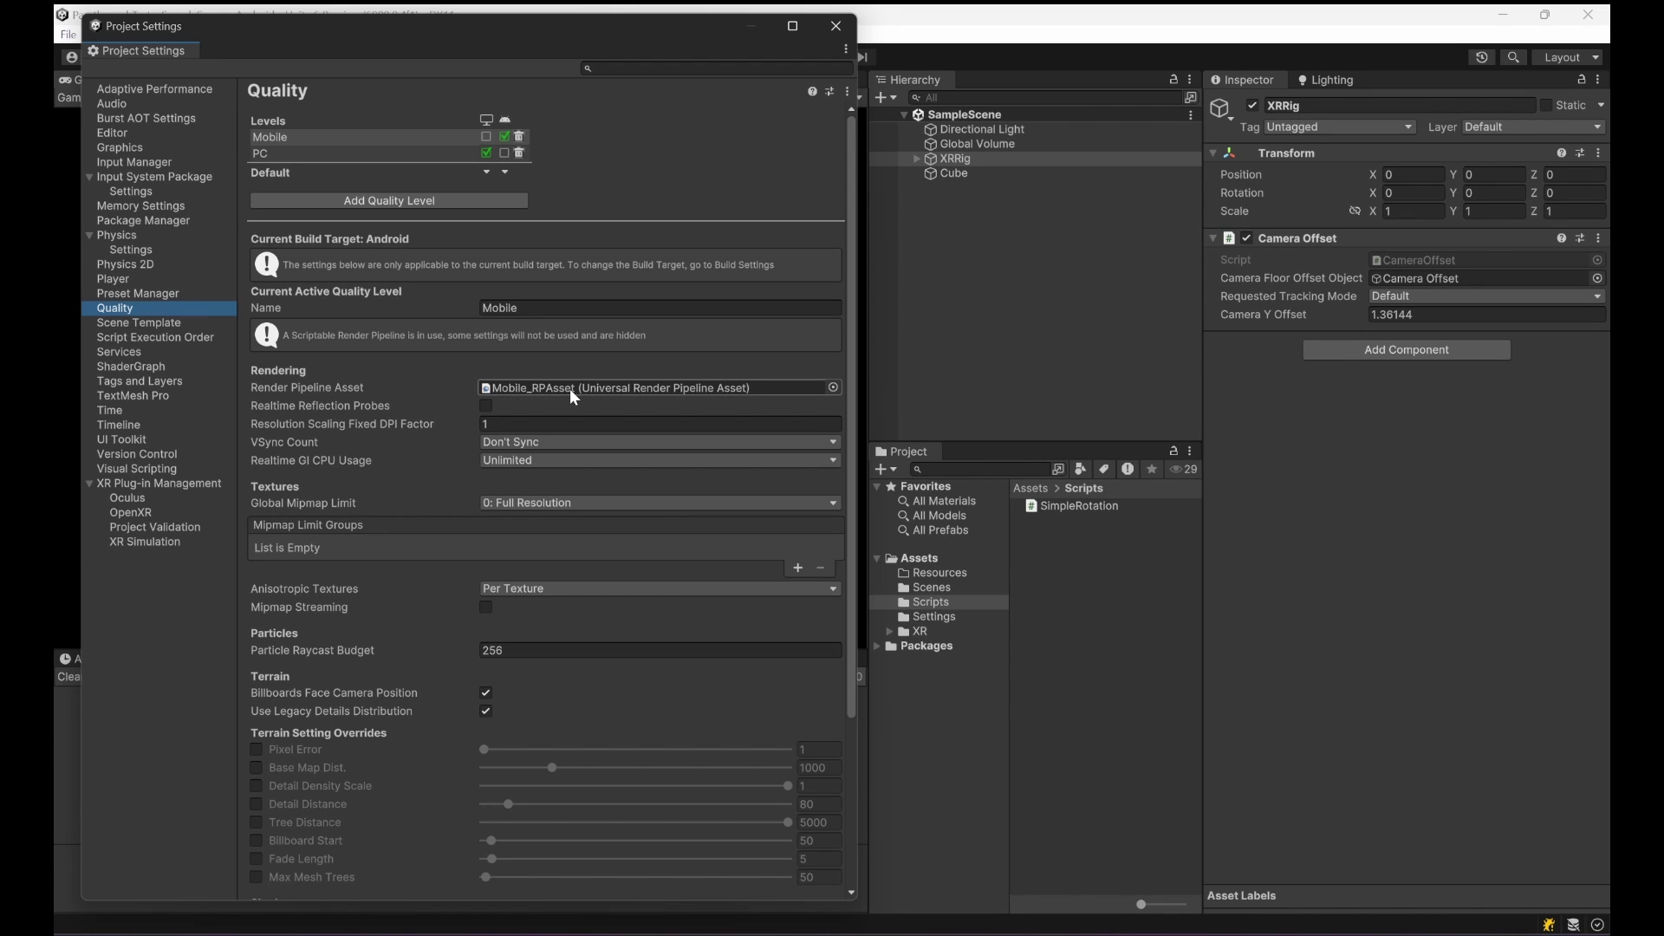
pyautogui.click(121, 150)
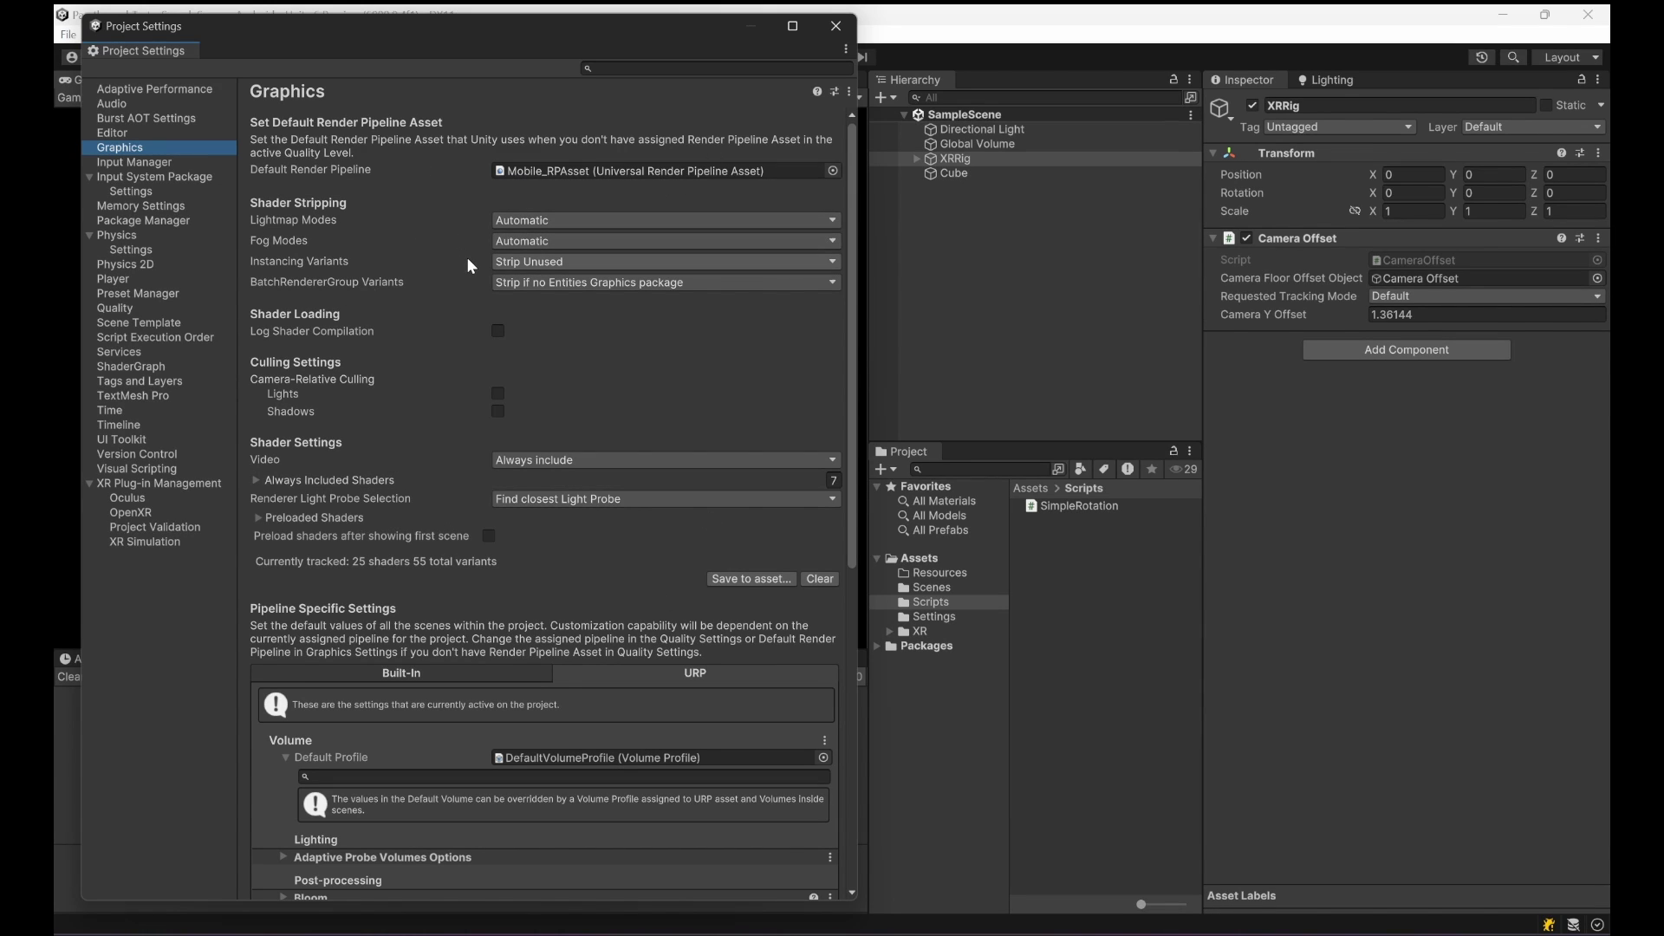
pyautogui.click(836, 26)
# Step: Expand XRRig in the Hierarchy and select the Main Camera under Camera Offset
pyautogui.rightClick(999, 359)
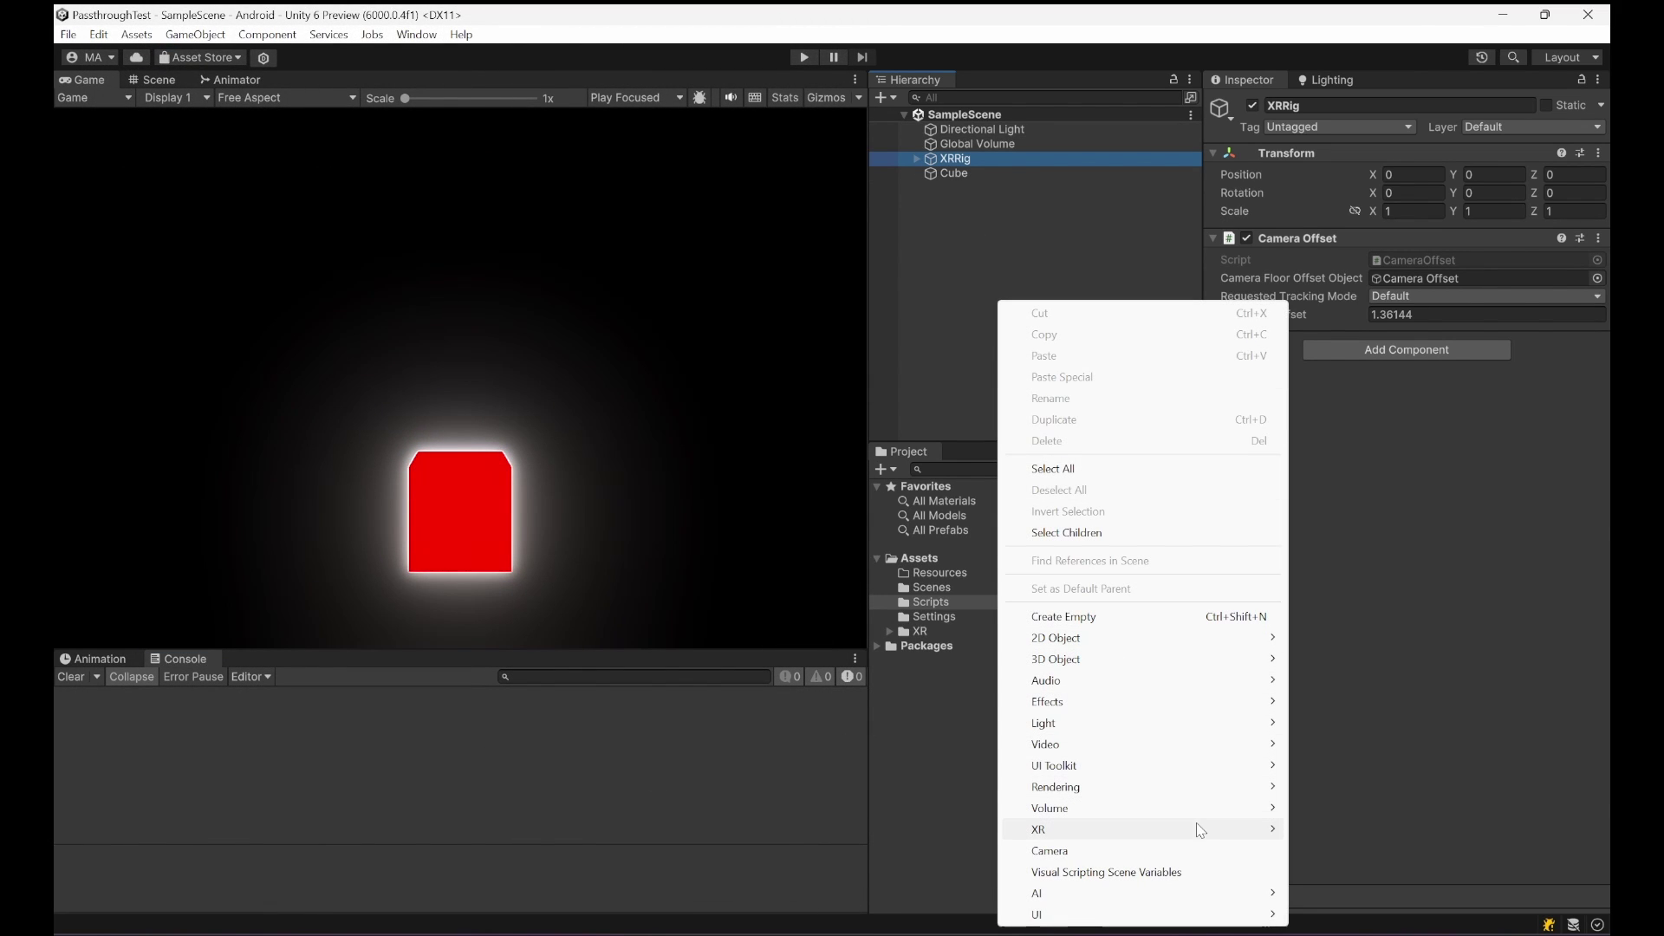
pyautogui.moveTo(1203, 832)
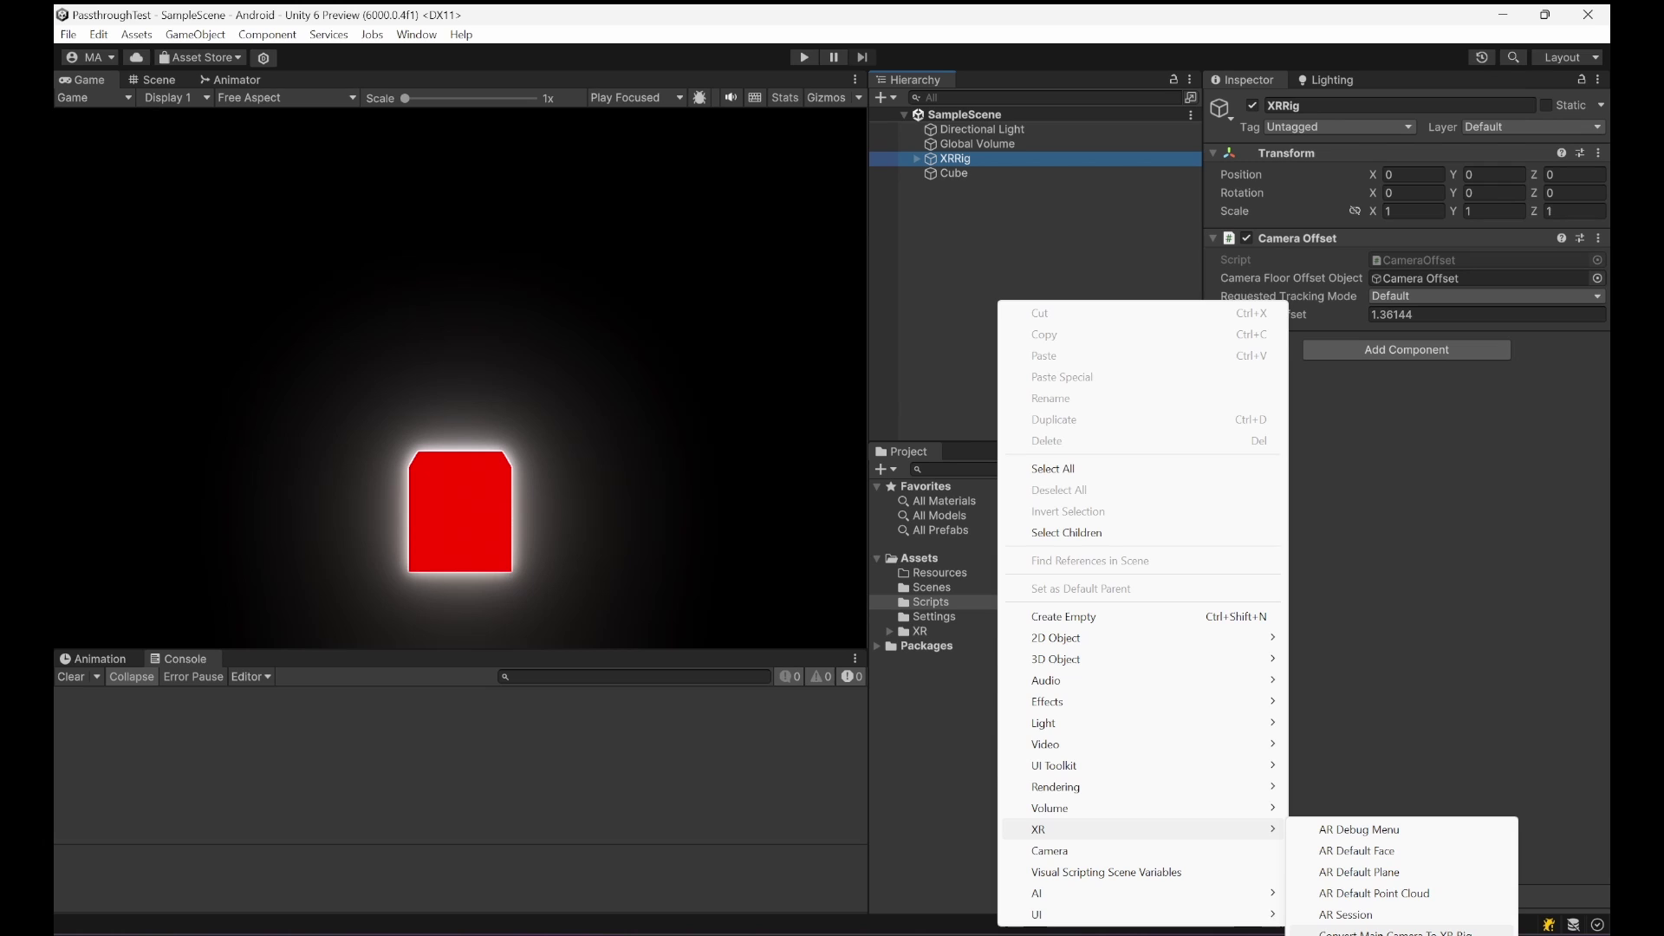
pyautogui.click(1009, 189)
pyautogui.click(945, 161)
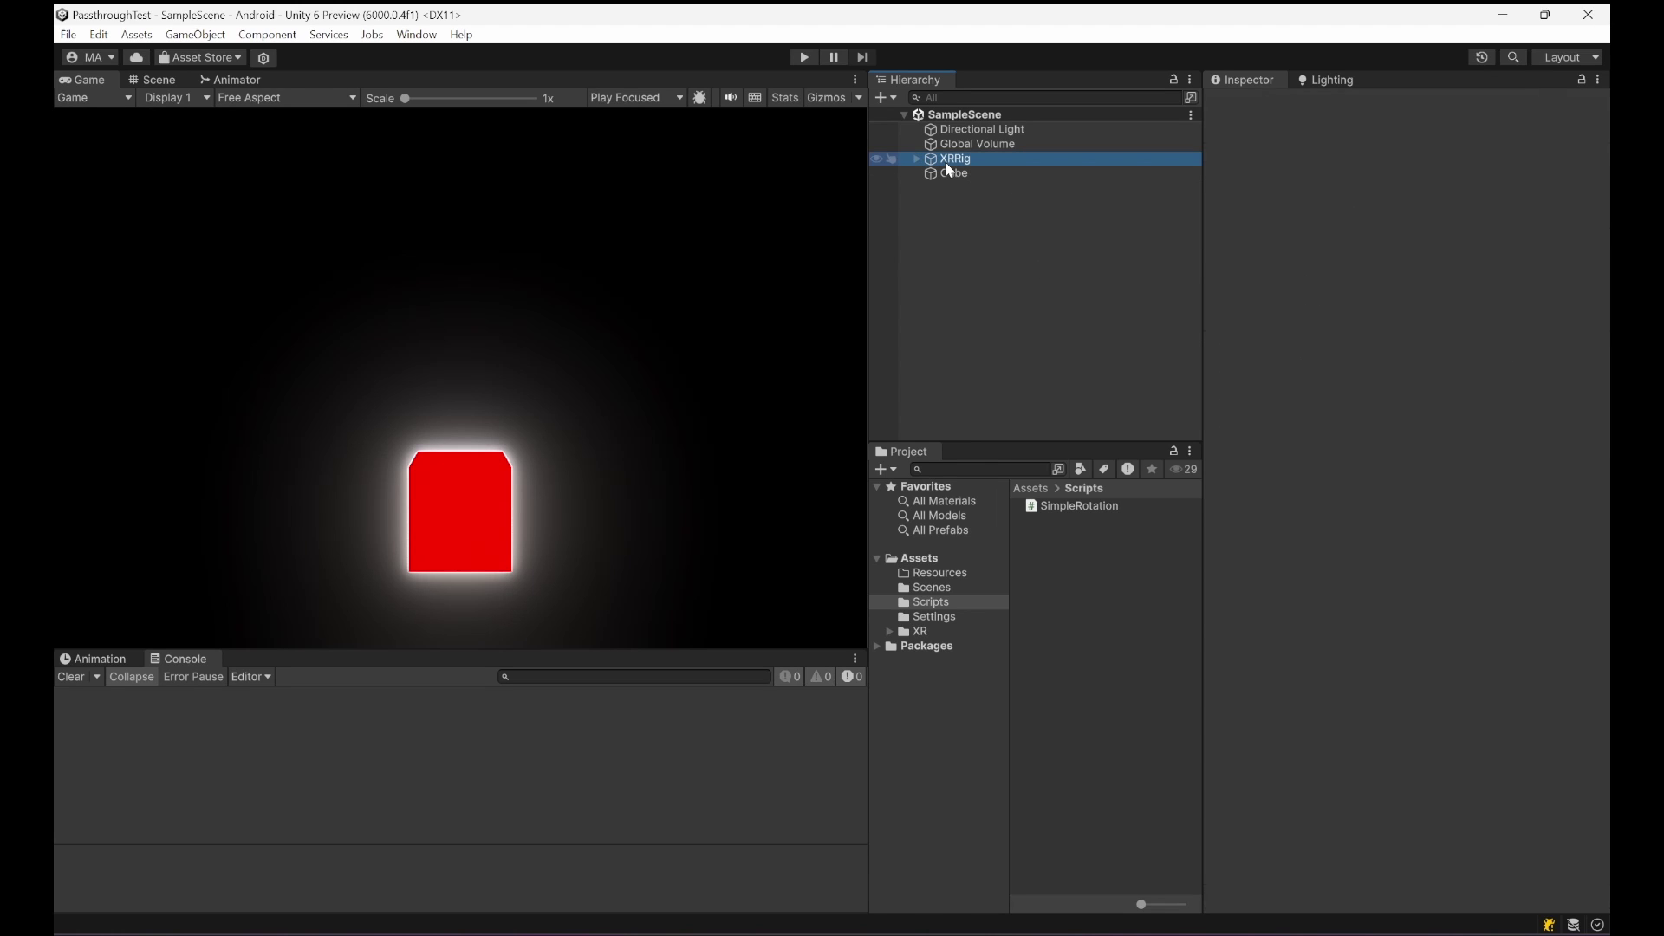
pyautogui.click(917, 157)
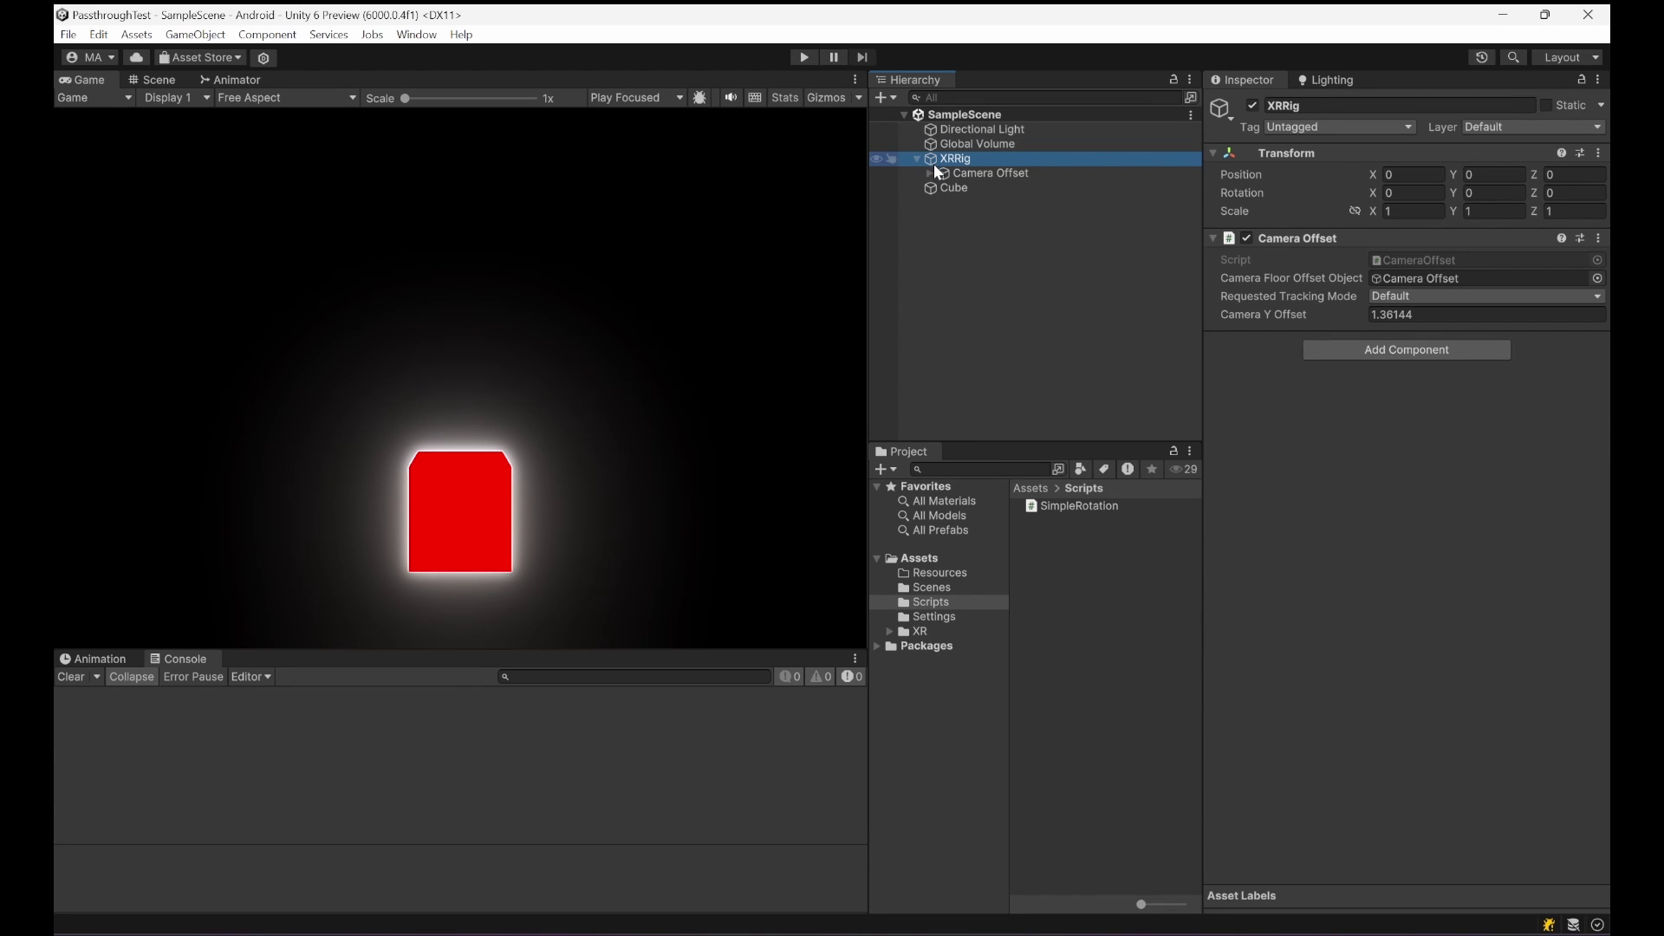
pyautogui.click(981, 190)
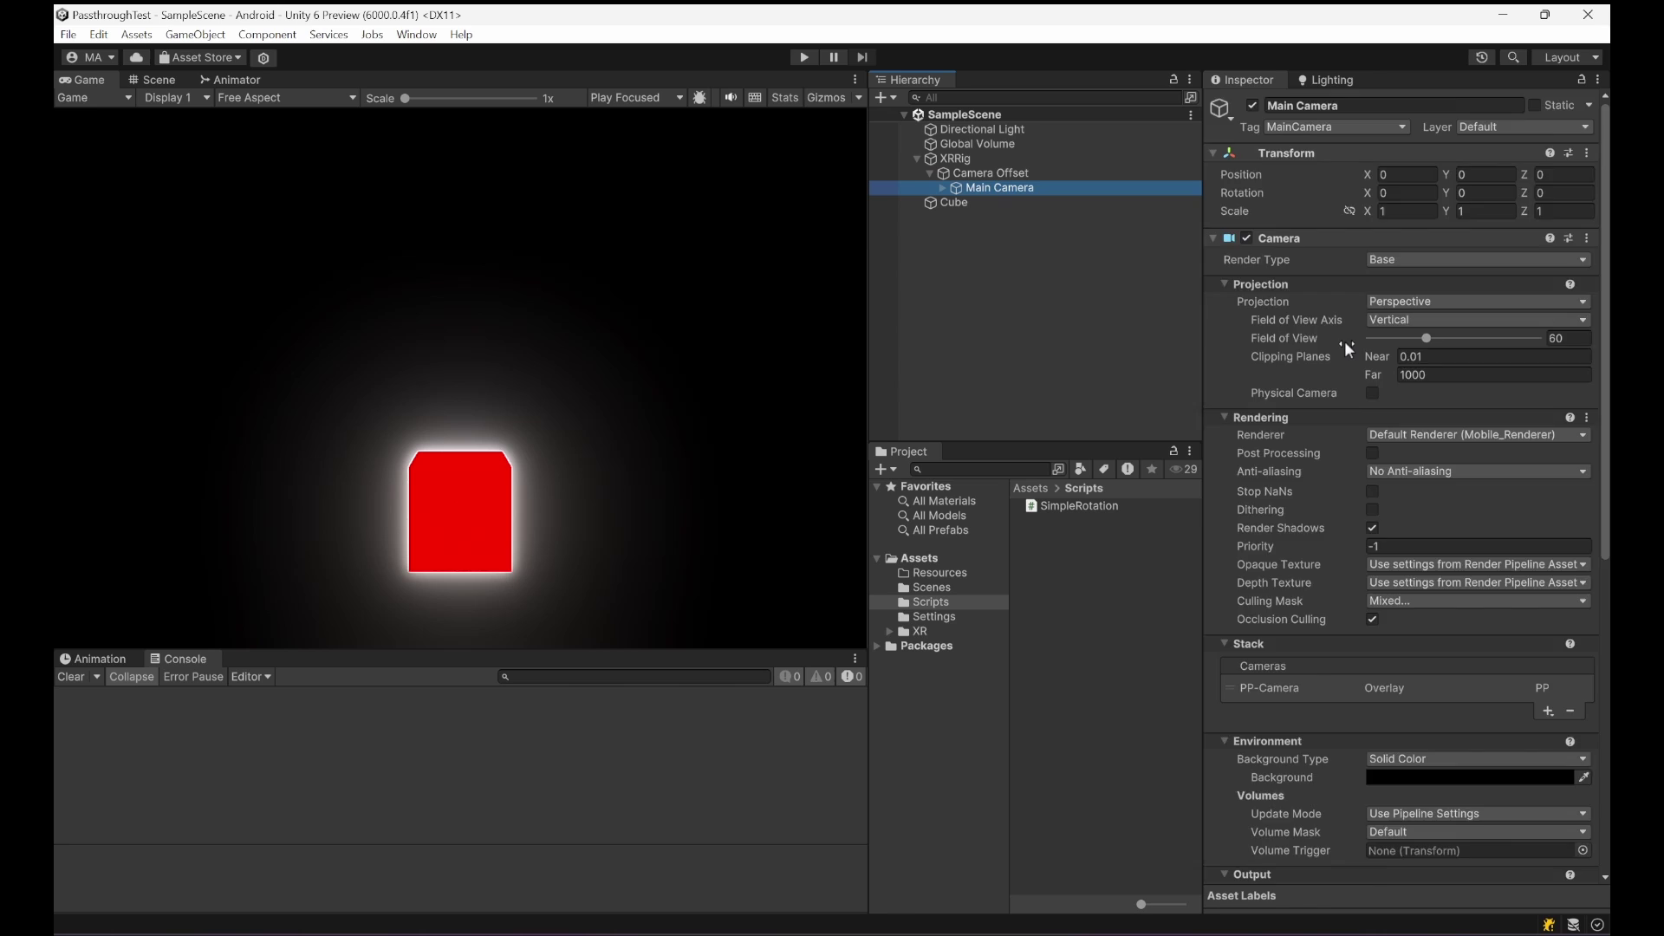
# Step: Review Main Camera's black Solid Color background, PP-Camera overlay stack and AR Camera Manager/Background components
pyautogui.scroll(-3, 1344, 340)
pyautogui.scroll(2, 1345, 341)
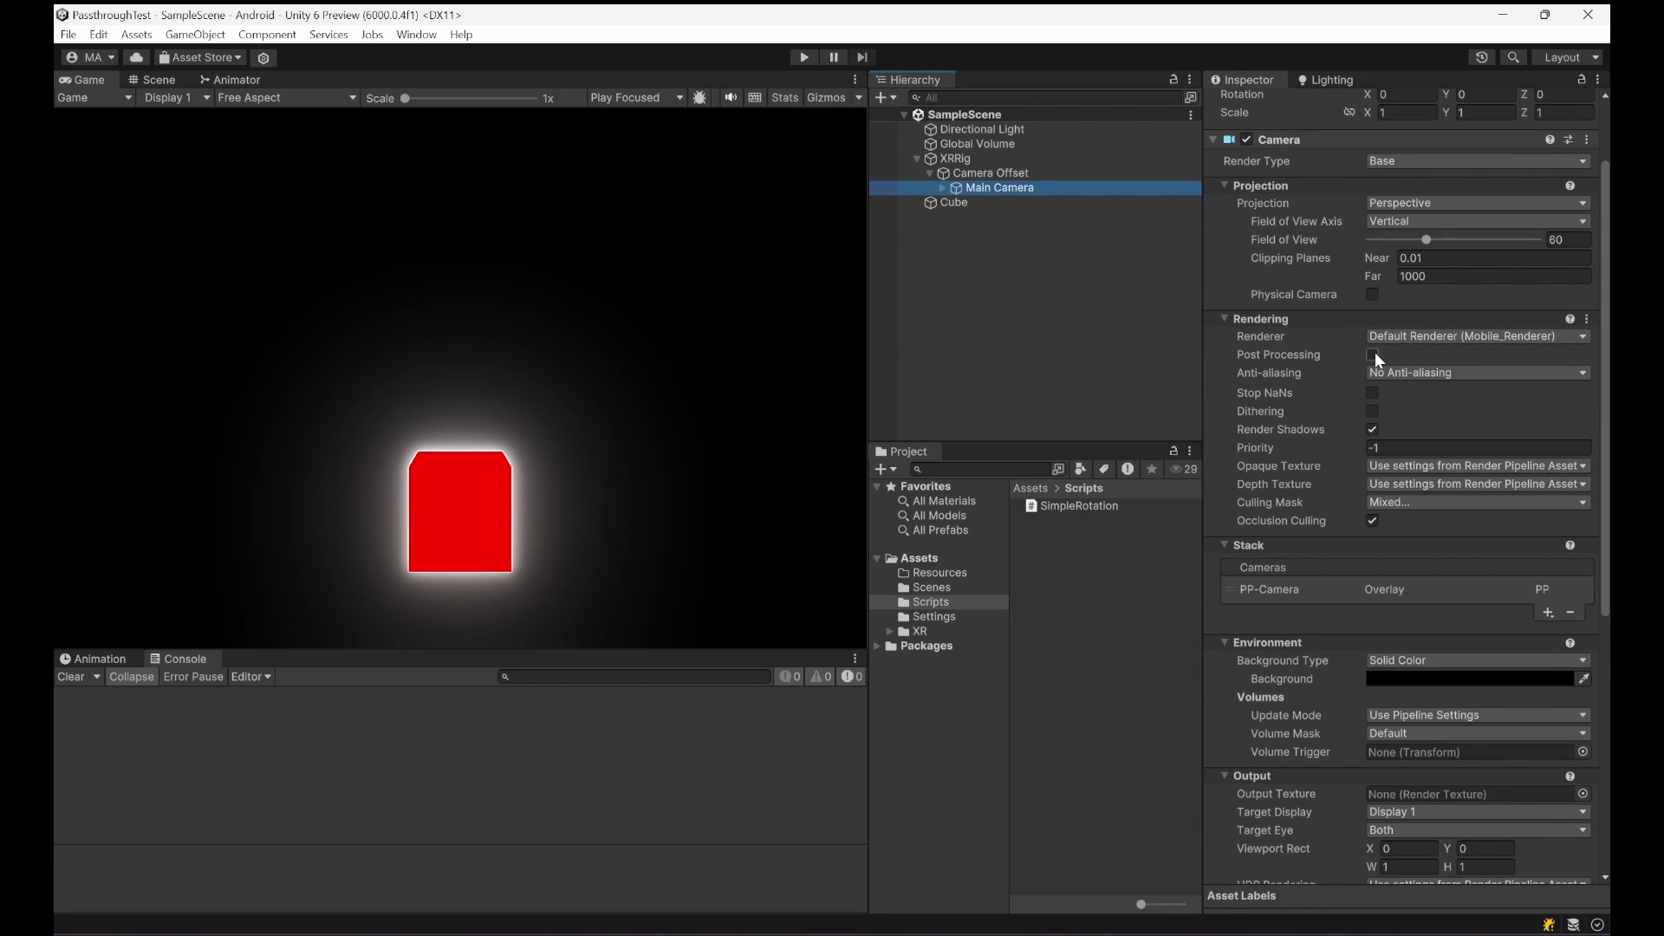
pyautogui.scroll(2, 1375, 352)
pyautogui.scroll(-2, 1370, 279)
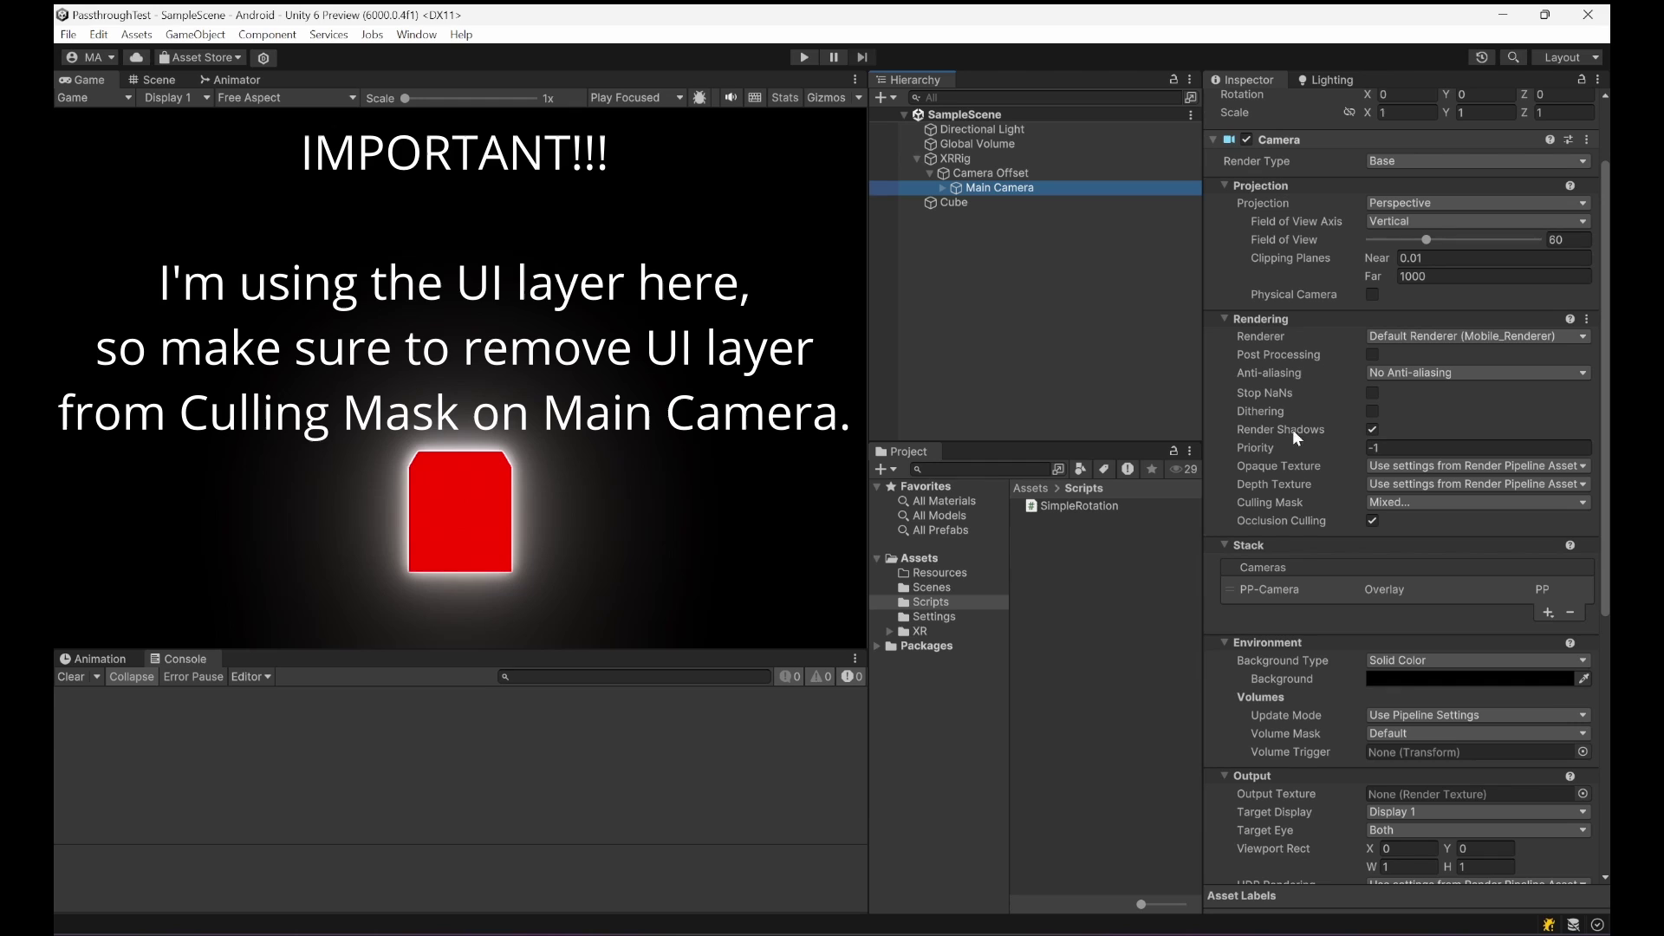
pyautogui.scroll(-2, 1385, 469)
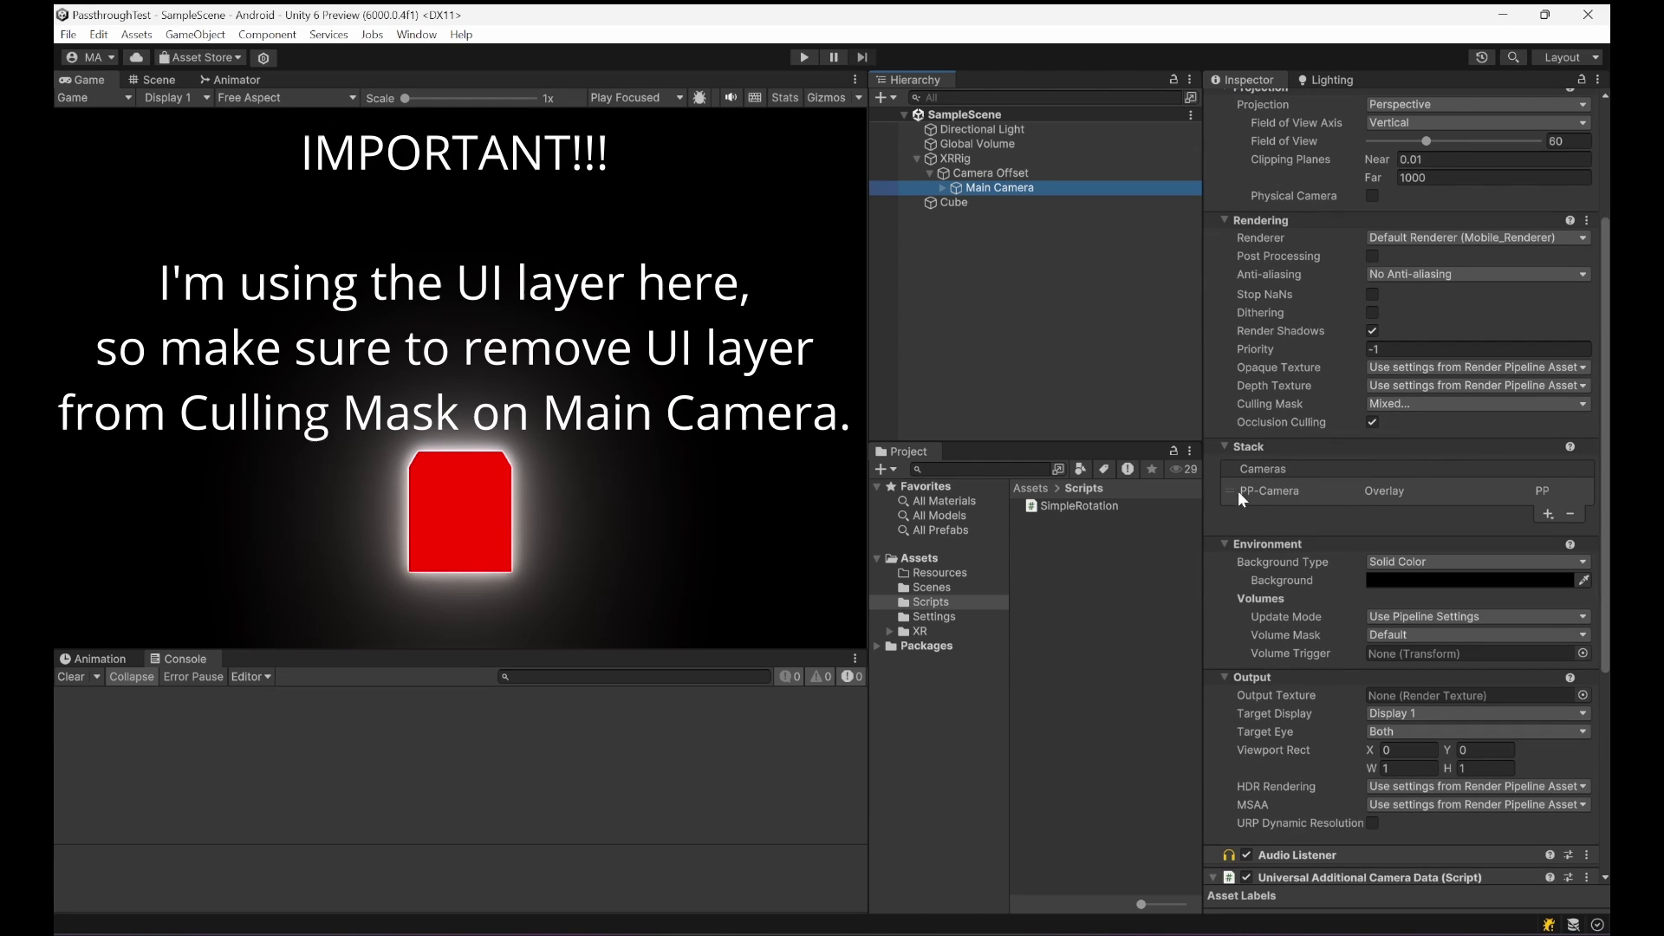
pyautogui.scroll(-2, 1403, 431)
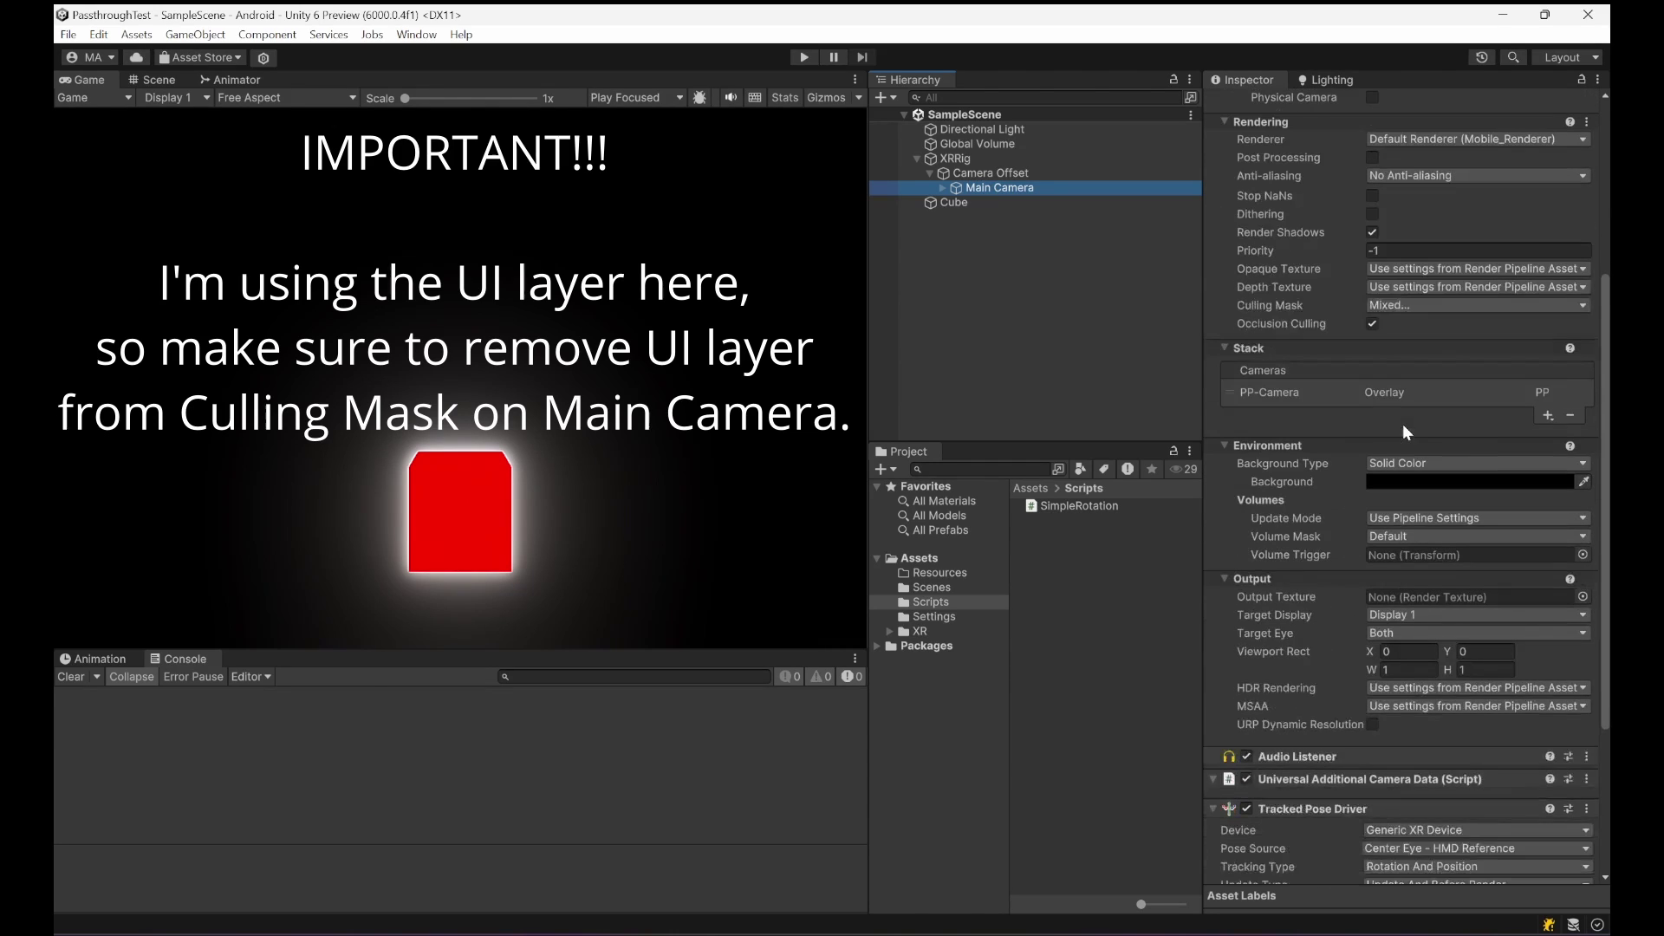
pyautogui.click(1392, 484)
pyautogui.click(1595, 444)
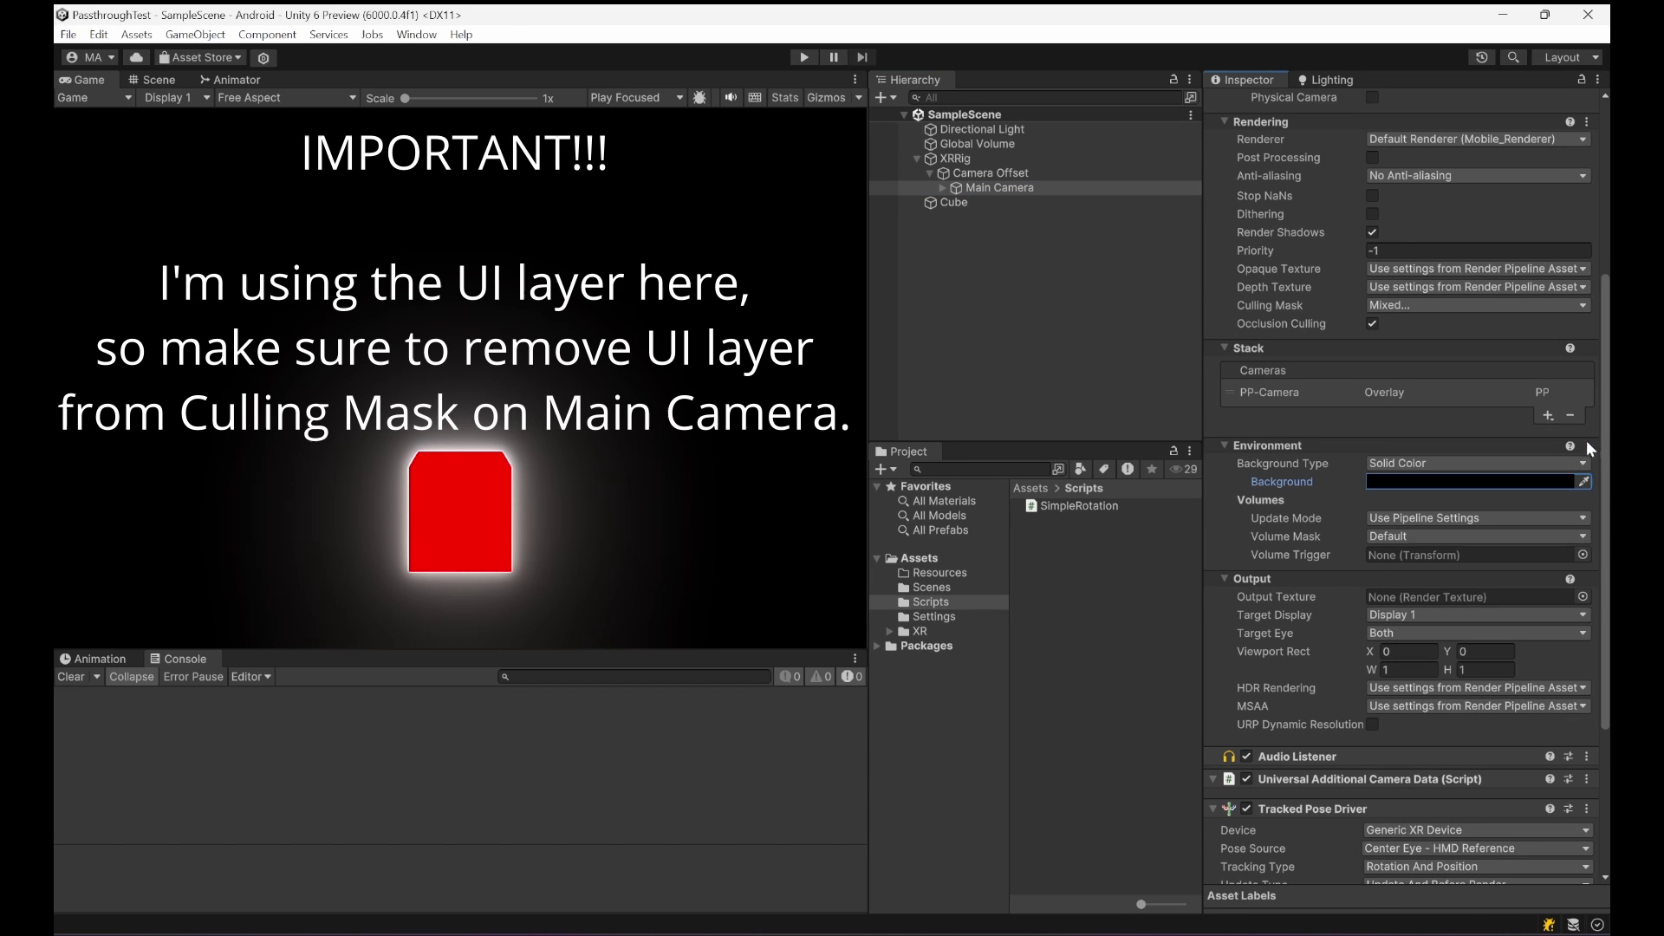
pyautogui.scroll(-3, 1445, 564)
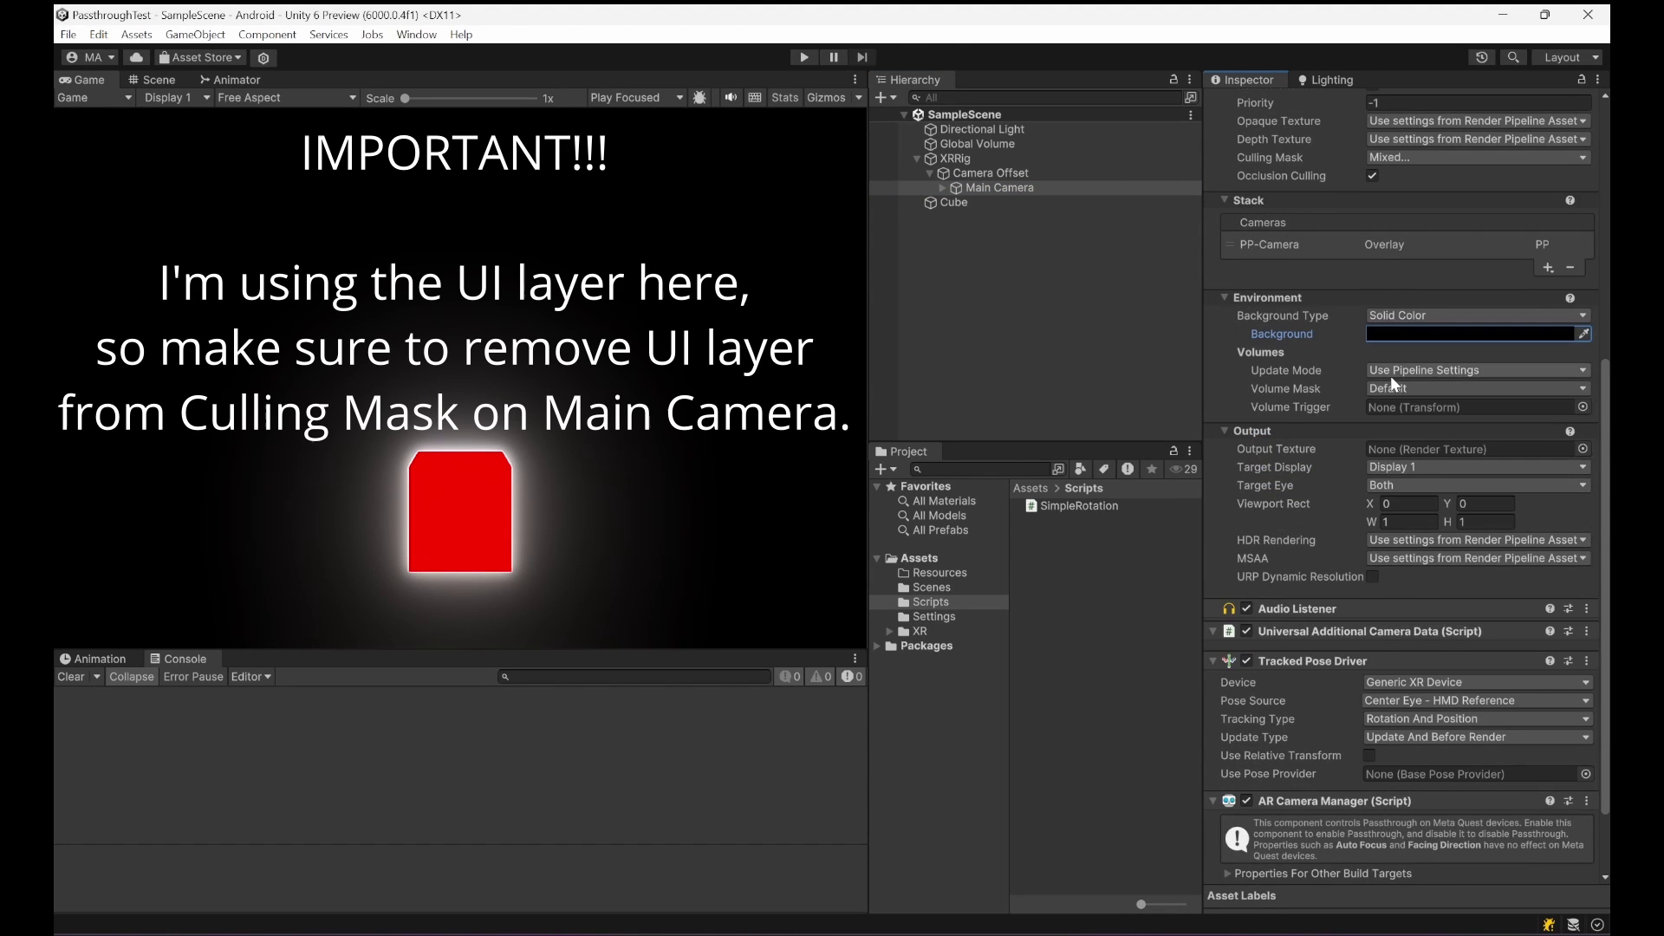
pyautogui.scroll(4, 1390, 372)
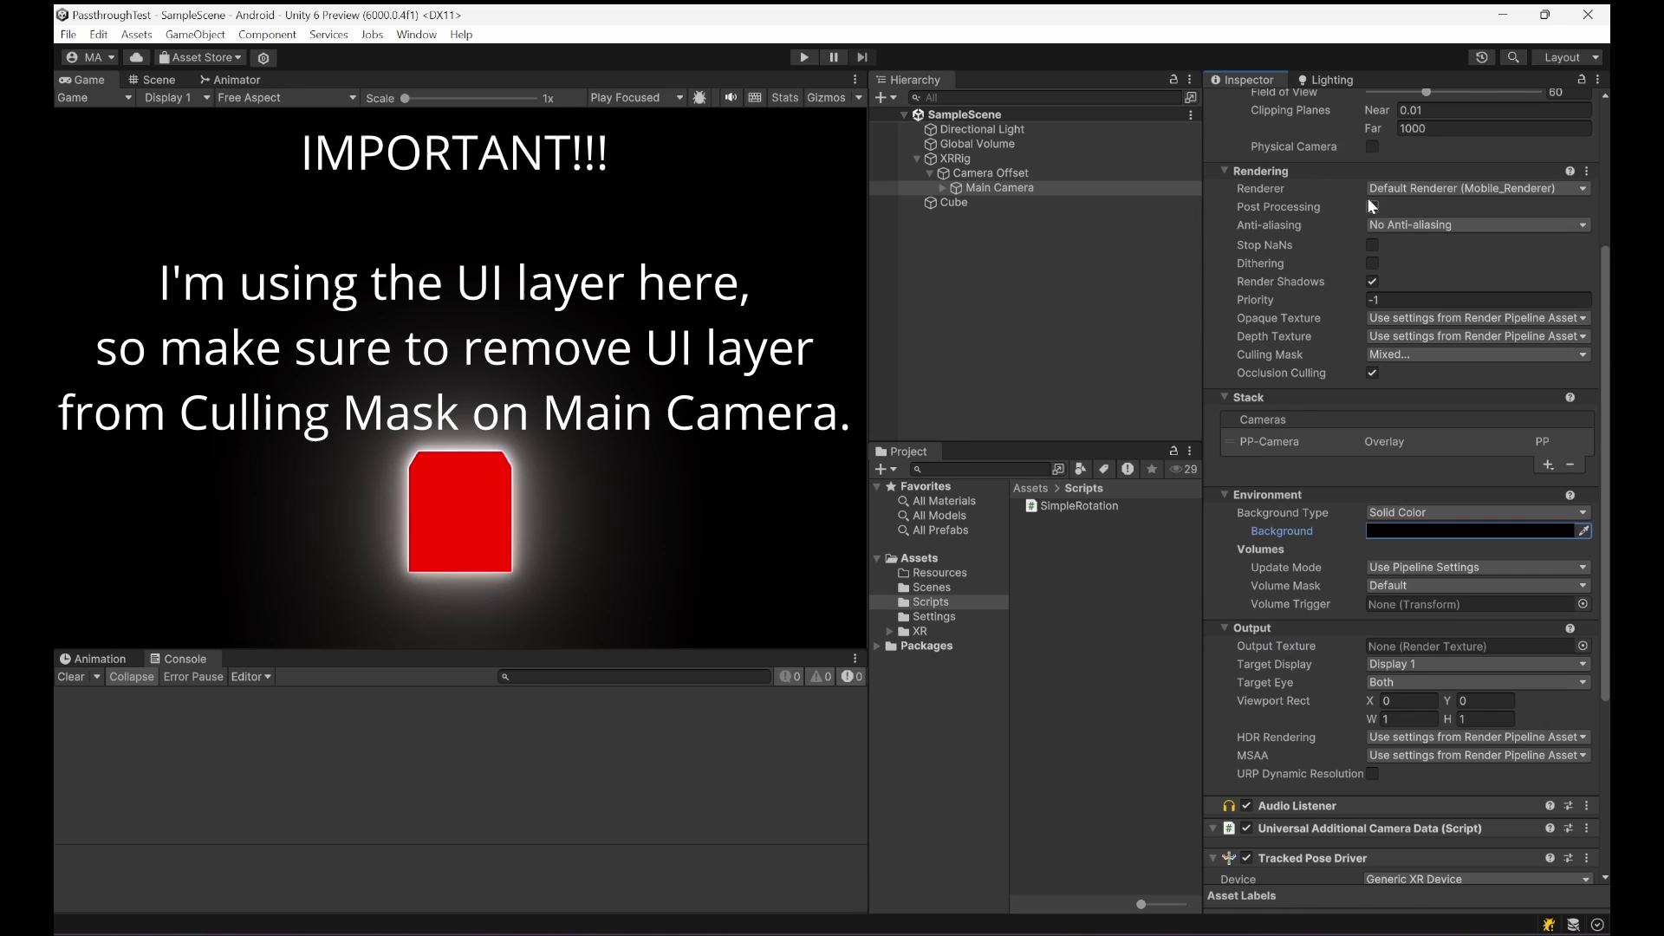
pyautogui.scroll(-6, 1411, 249)
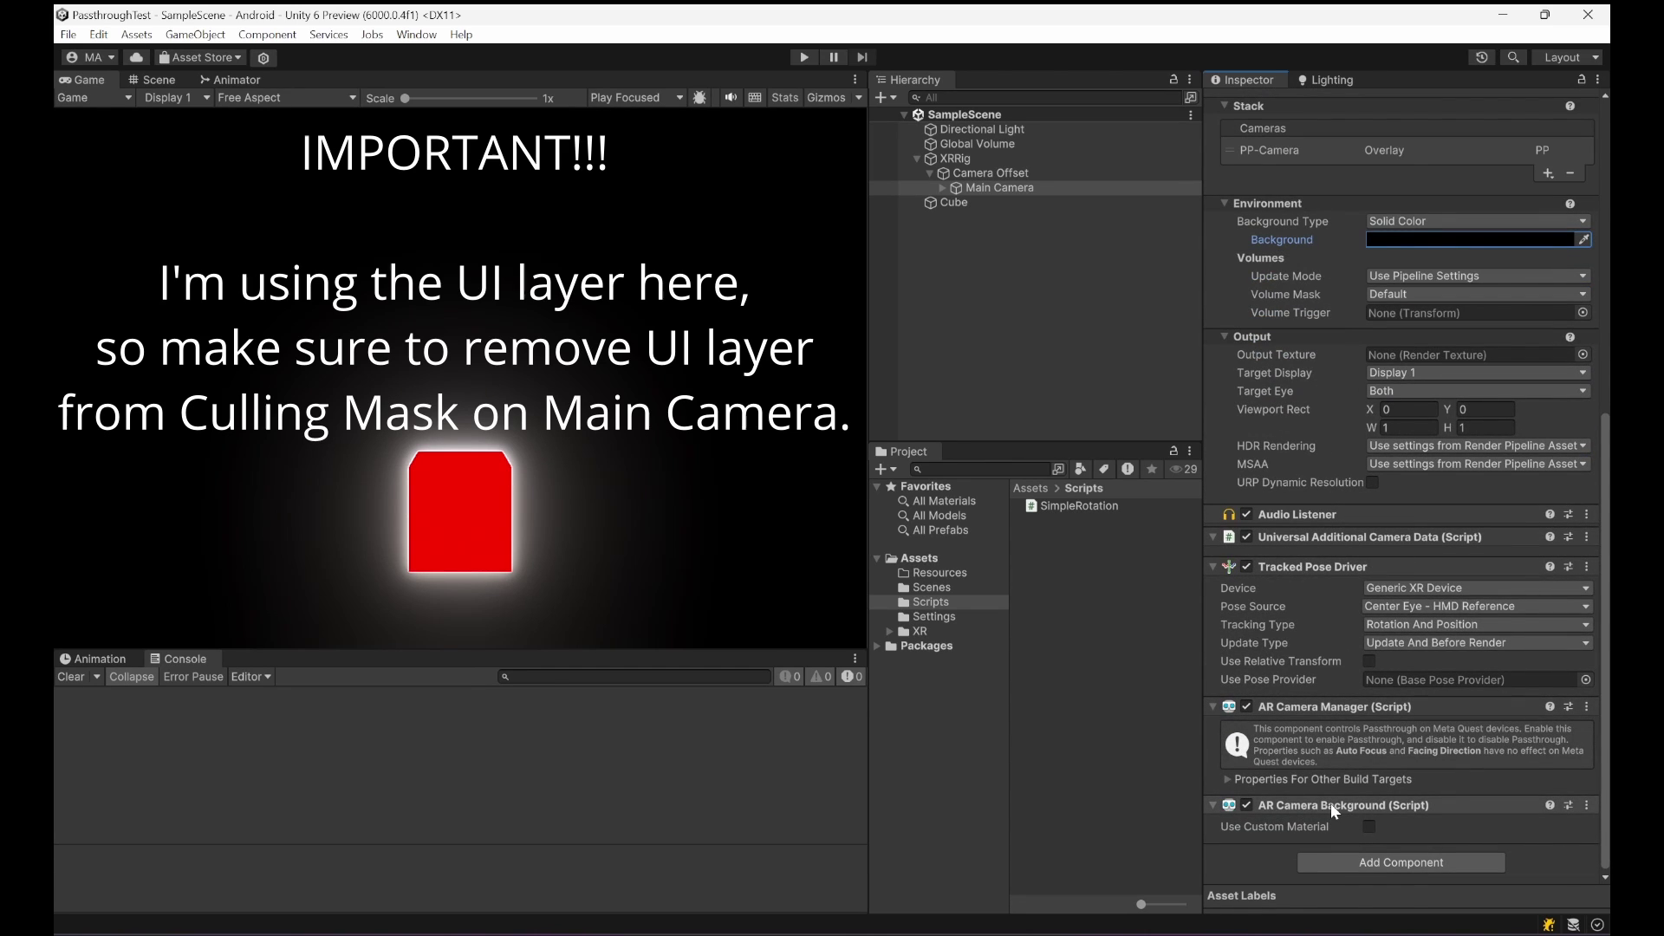
# Step: Open Package Manager's project packages and review AR Foundation 6.0.1, Oculus XR Plugin and OpenXR Plugin
pyautogui.click(417, 35)
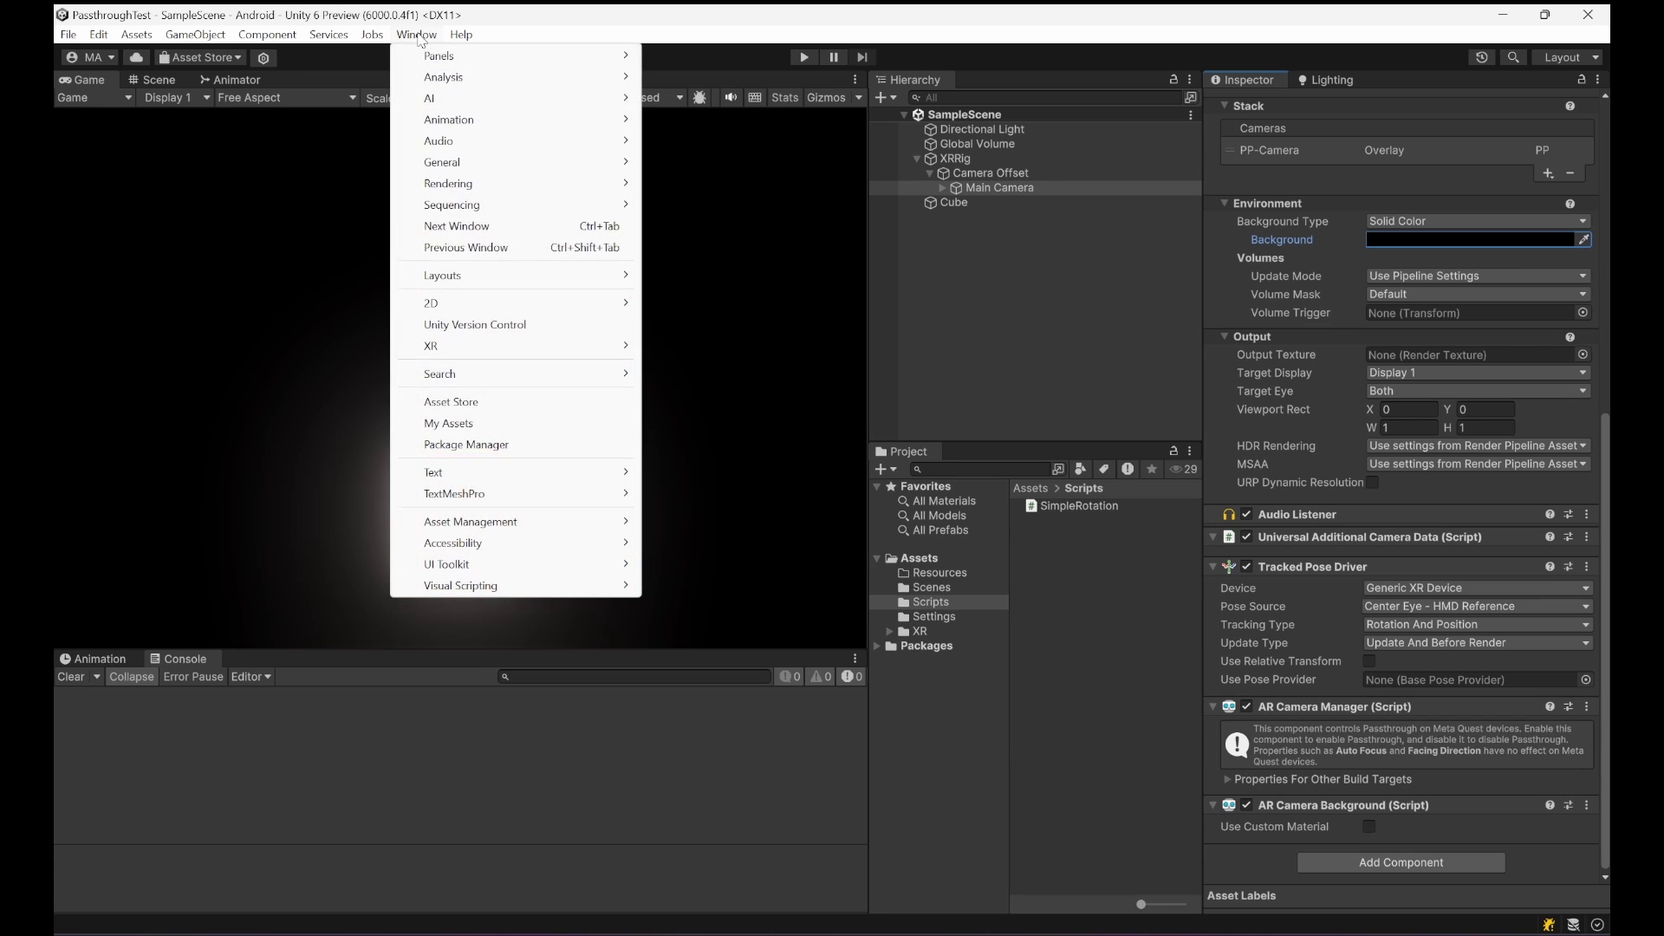
pyautogui.click(502, 445)
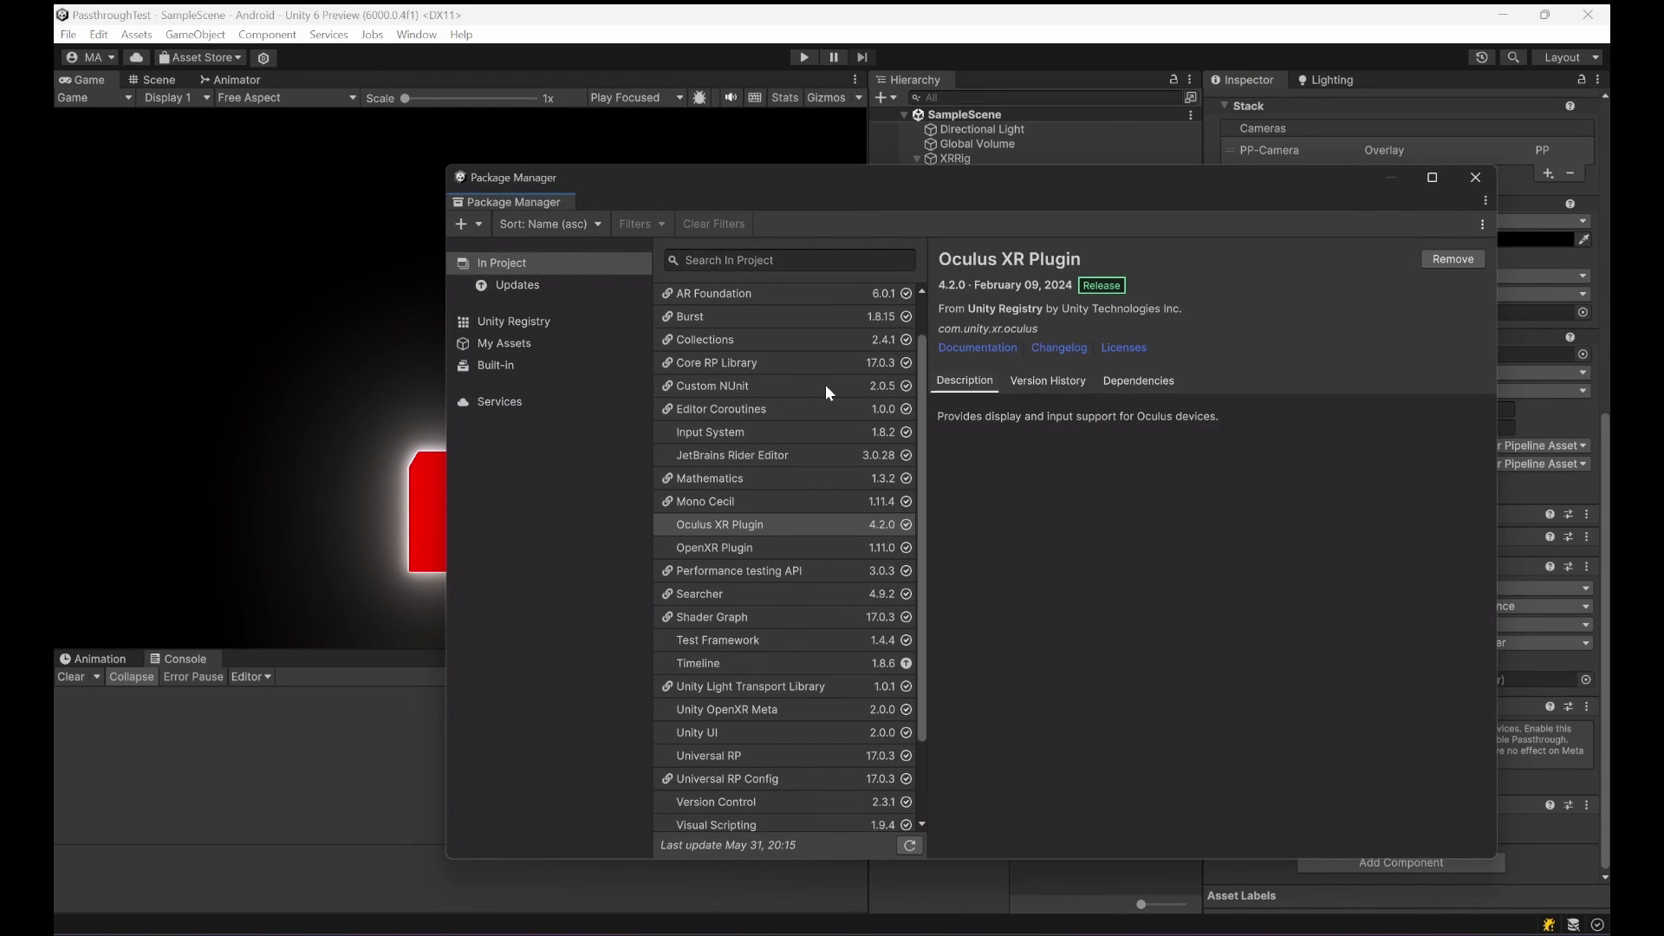
pyautogui.click(772, 293)
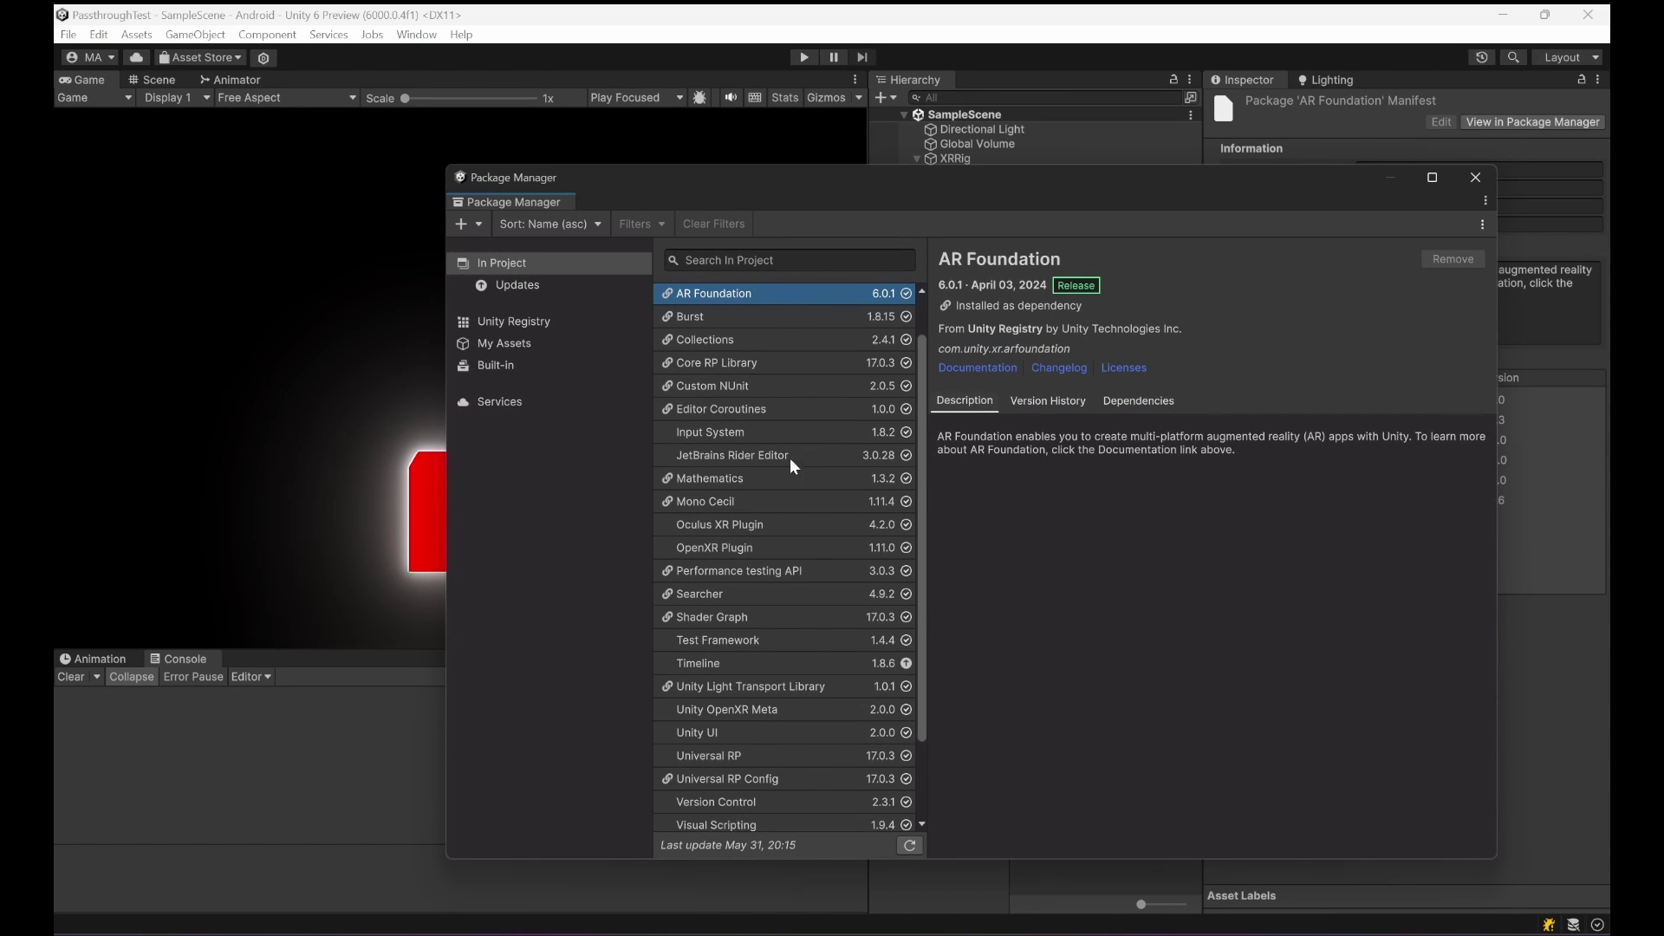
pyautogui.click(734, 523)
pyautogui.click(762, 549)
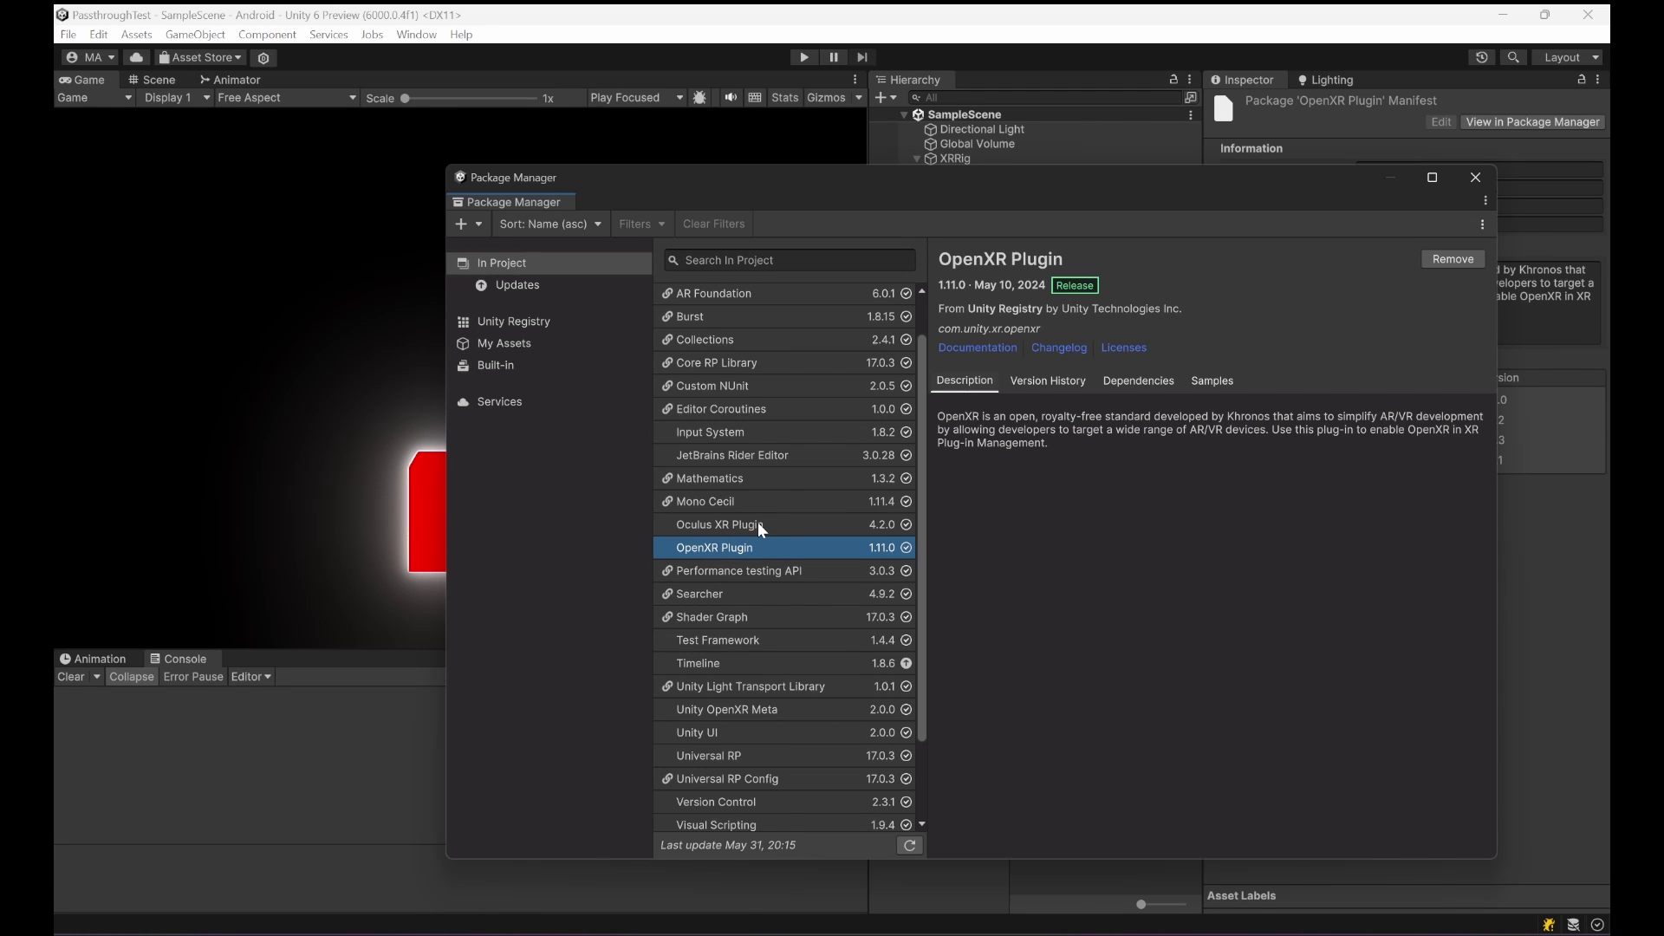
# Step: Review the XR Plugin Management and Unity OpenXR Meta 2.0.0 package details
pyautogui.scroll(-3, 757, 520)
pyautogui.click(731, 819)
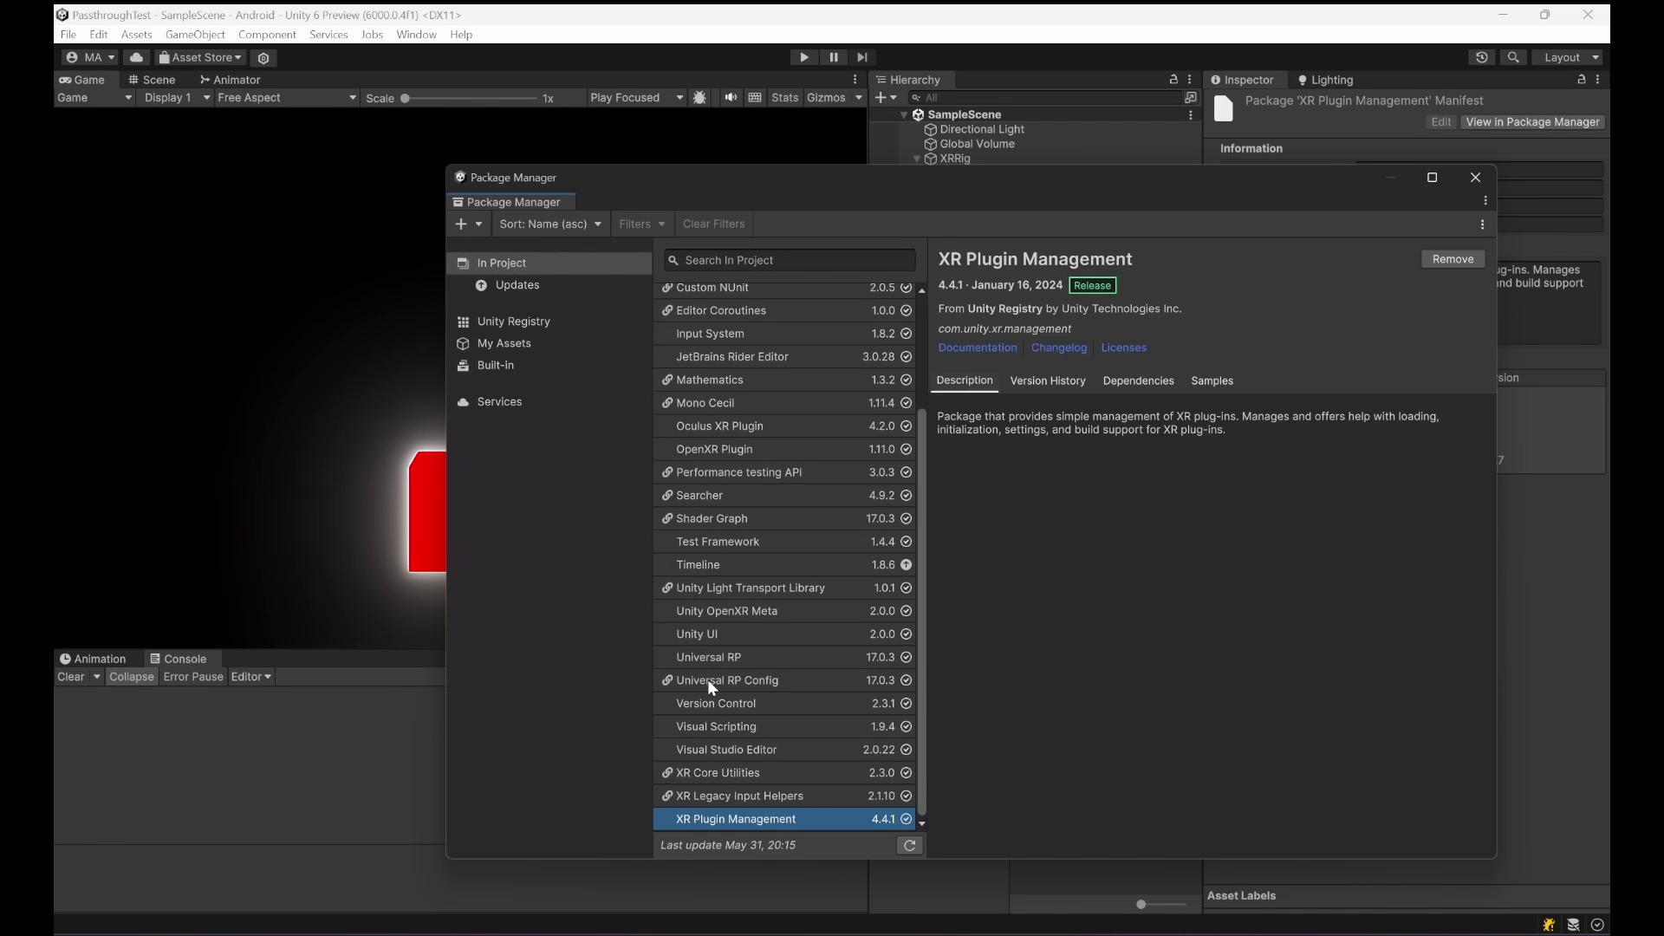
pyautogui.click(710, 614)
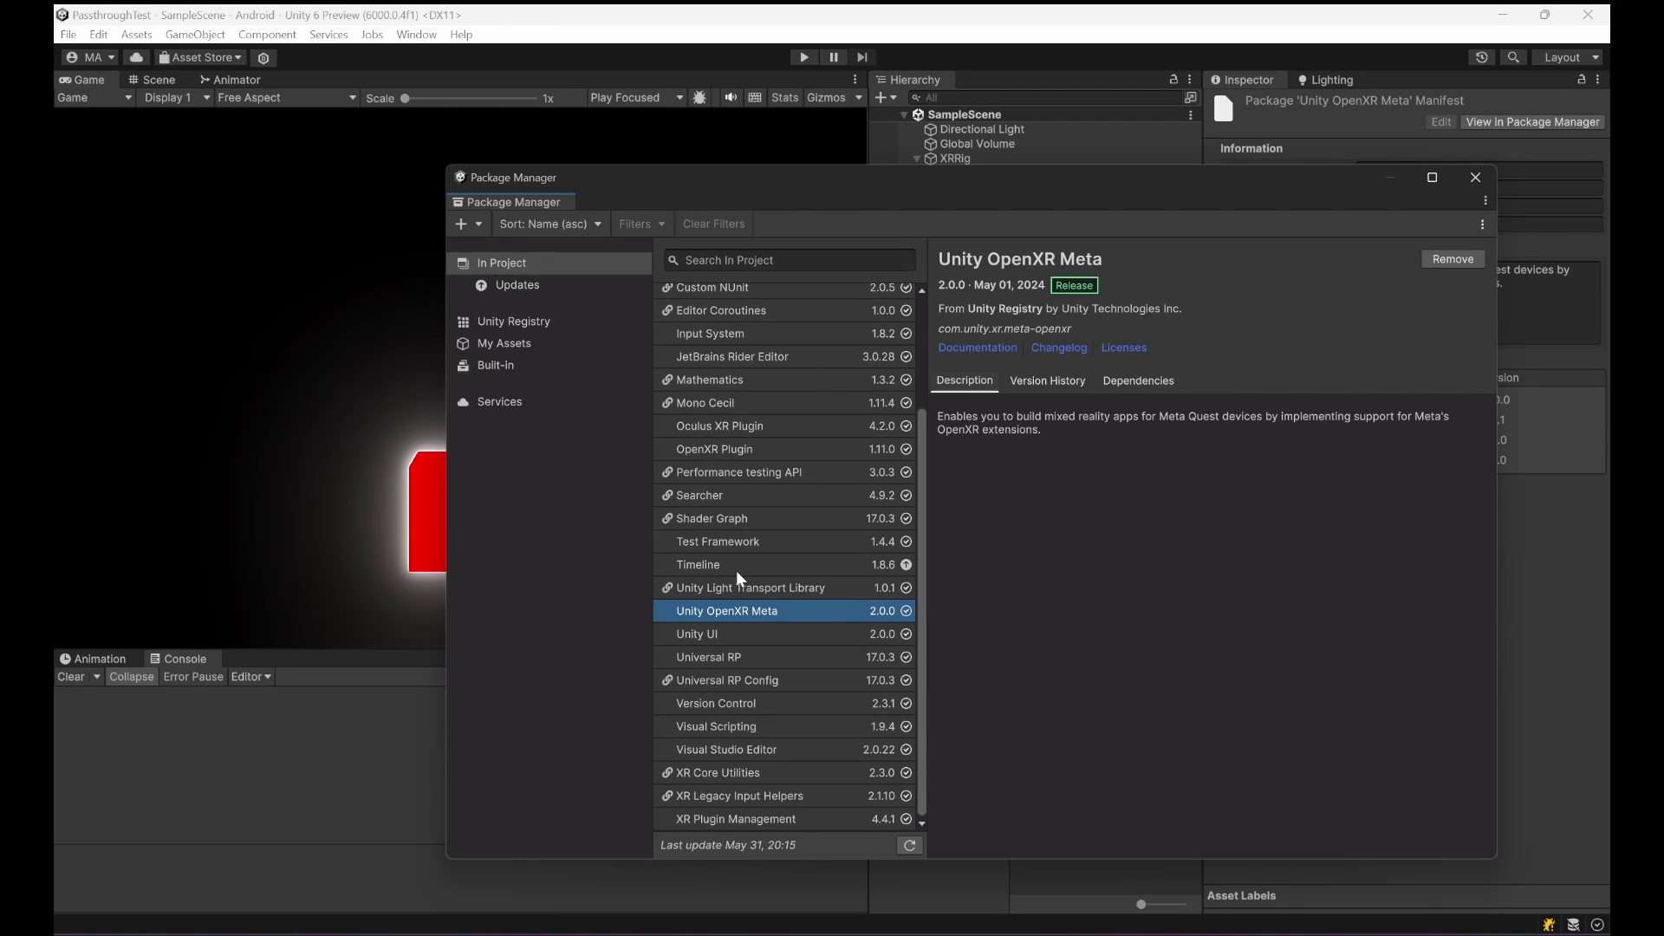
pyautogui.scroll(3, 736, 571)
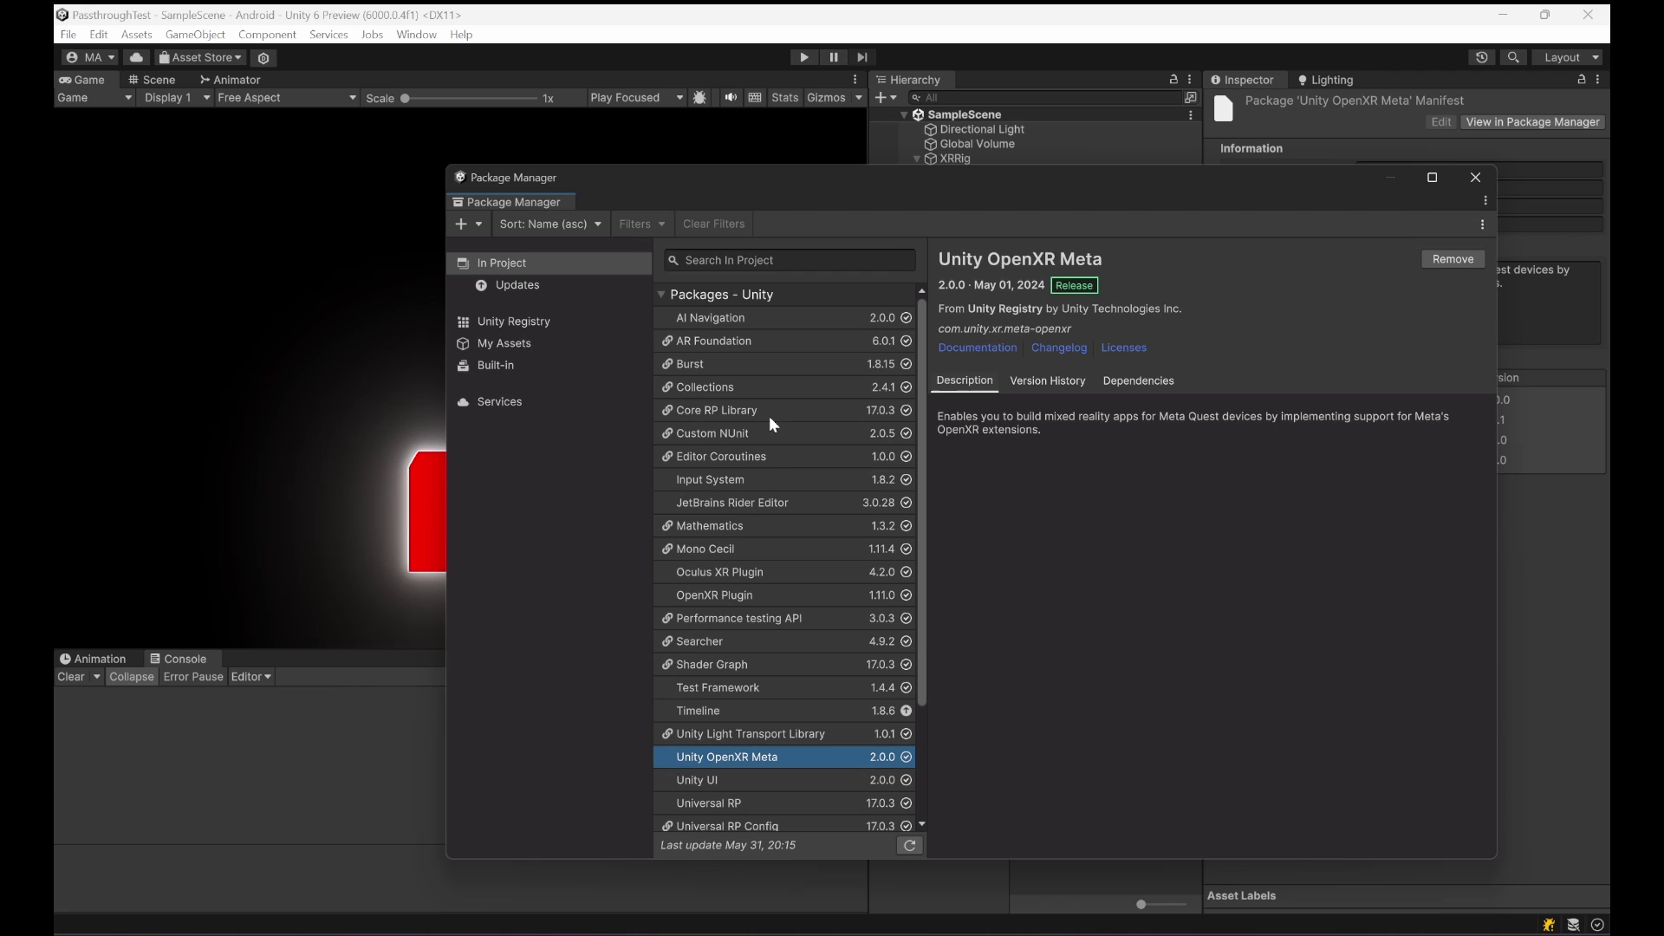
# Step: Close Package Manager, check Main Camera's stack, and inspect PP-Camera's Overlay, Post Processing and UI culling
pyautogui.click(1476, 177)
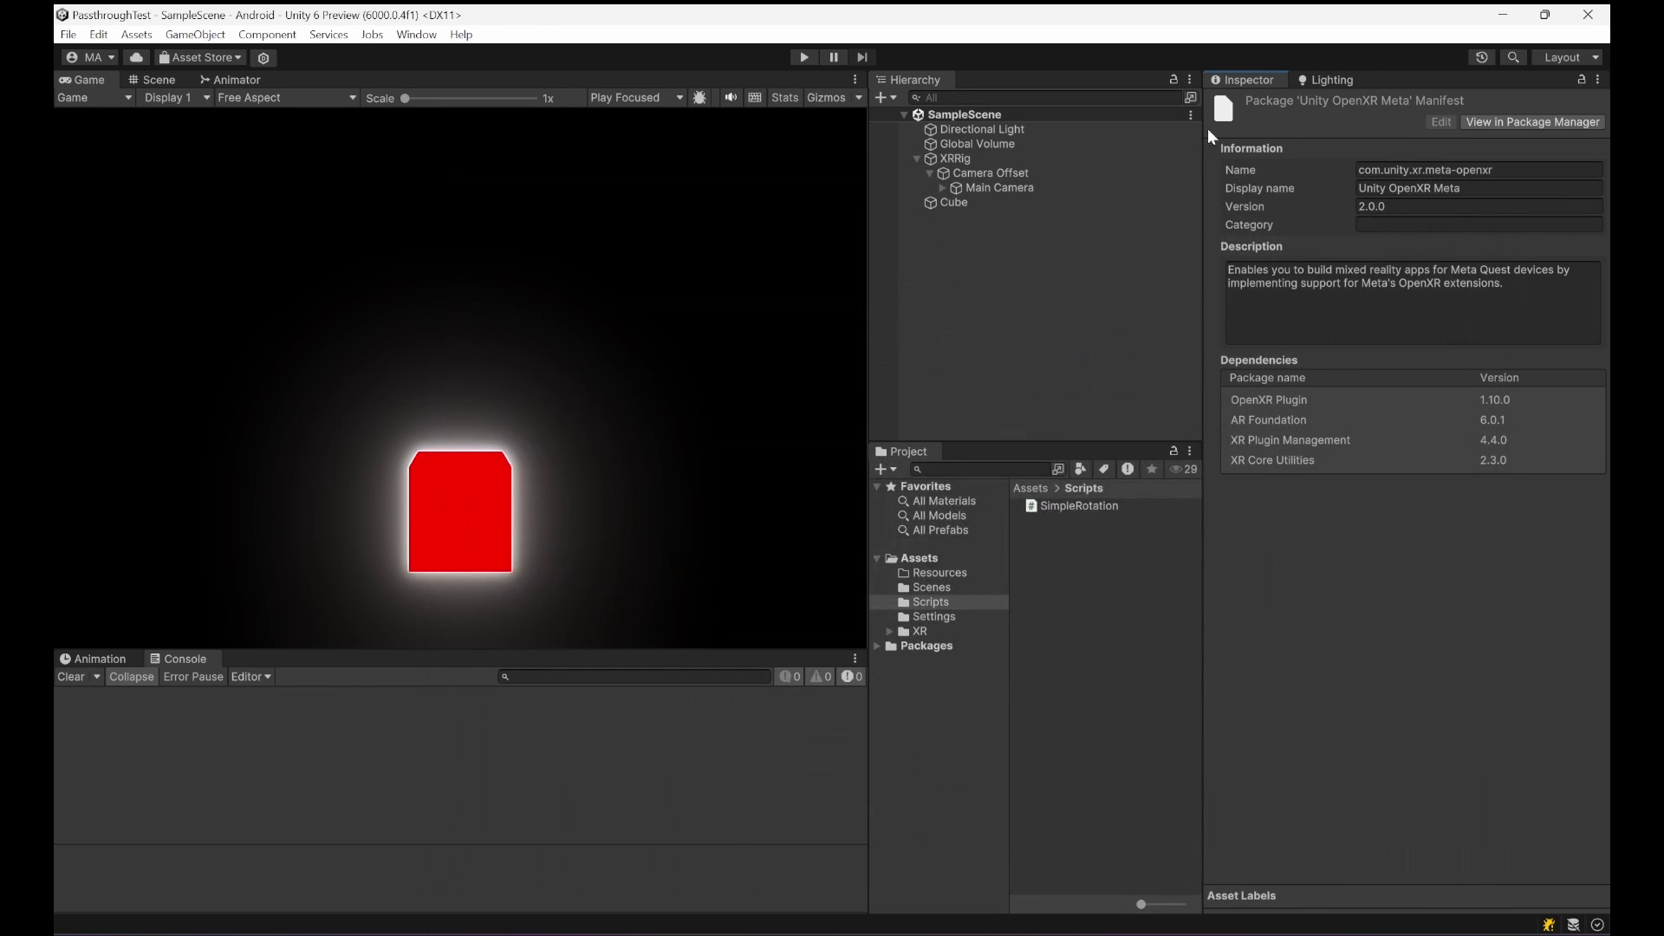
pyautogui.click(1014, 189)
pyautogui.scroll(-10, 1413, 442)
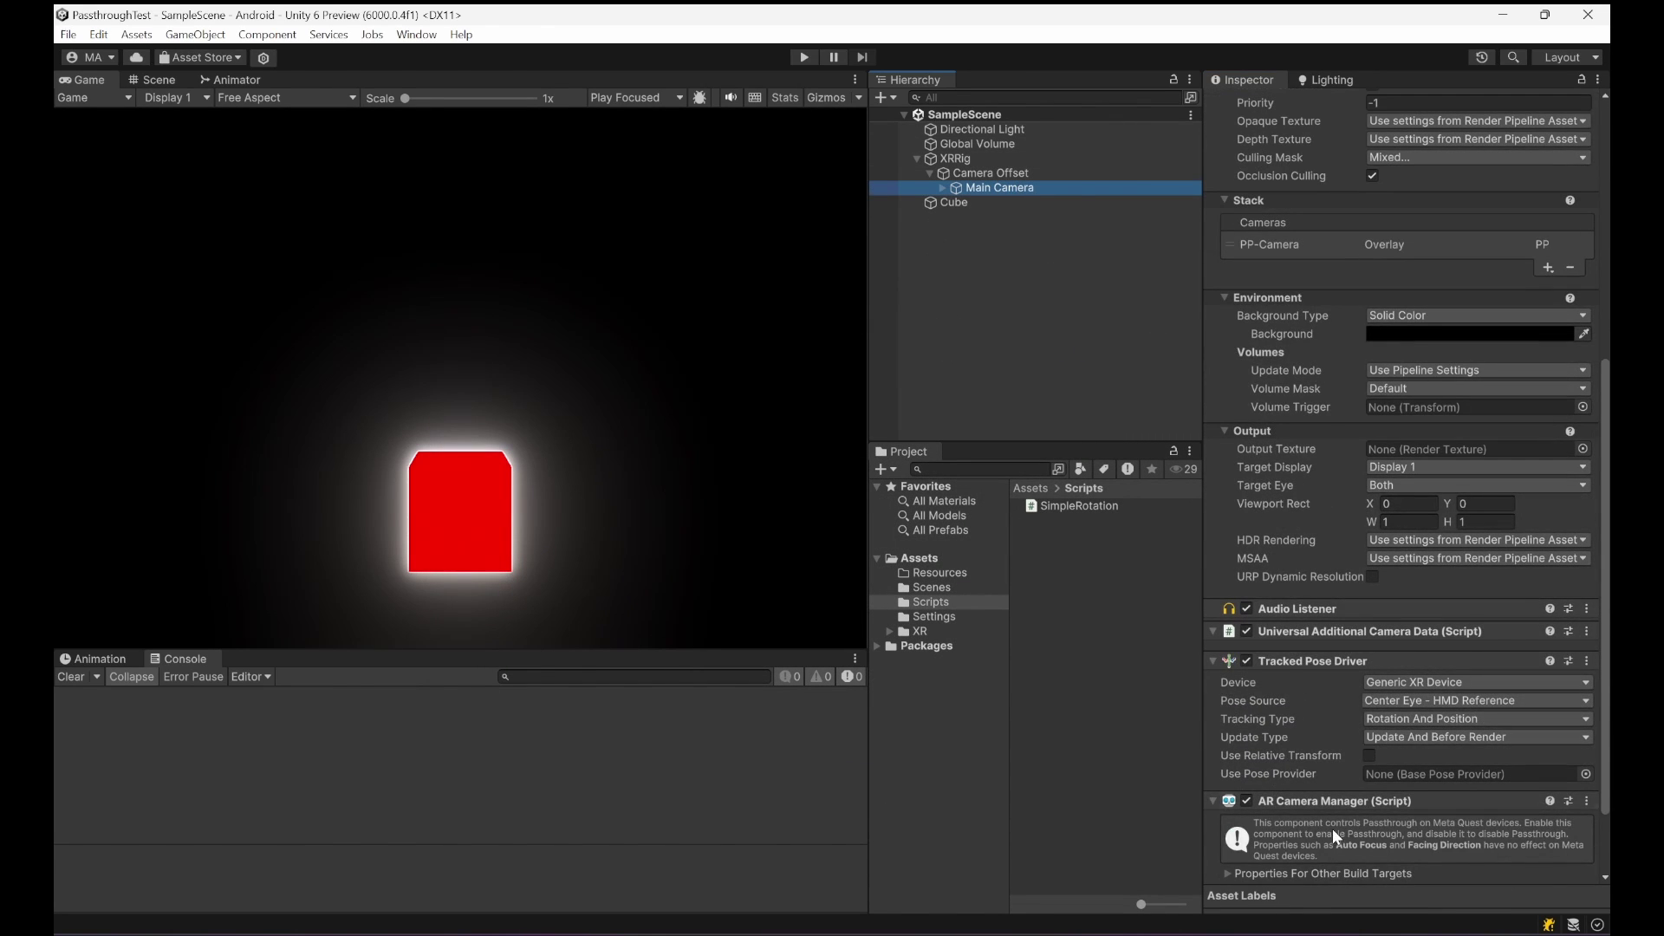
pyautogui.scroll(-2, 1301, 800)
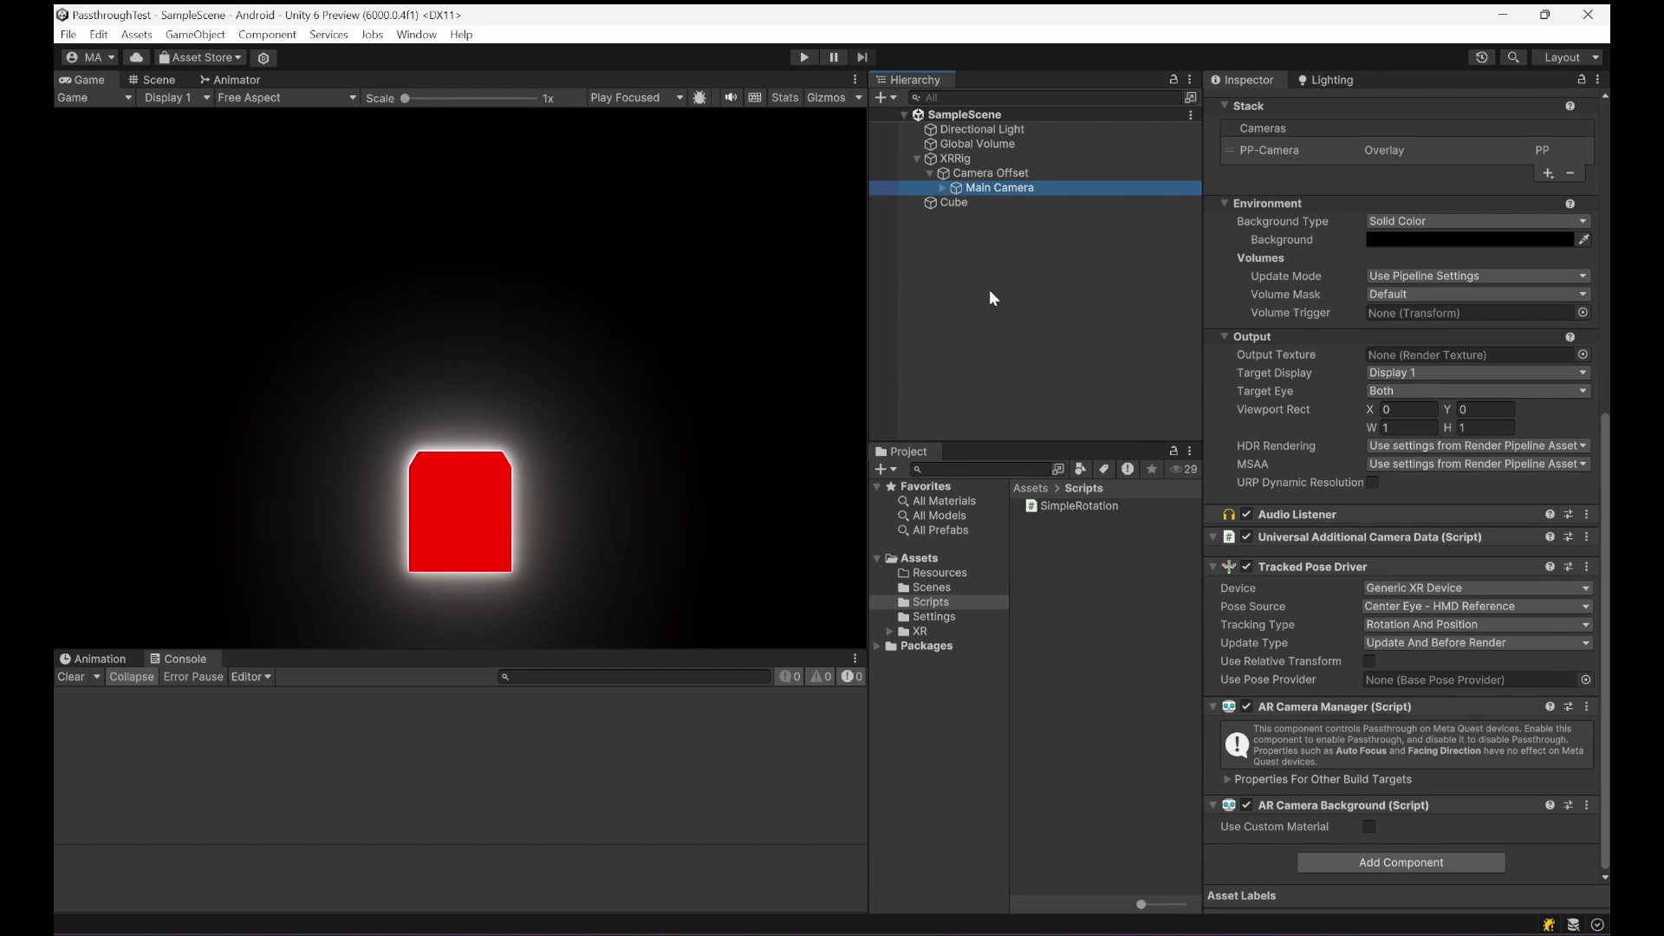
pyautogui.click(942, 187)
pyautogui.click(995, 208)
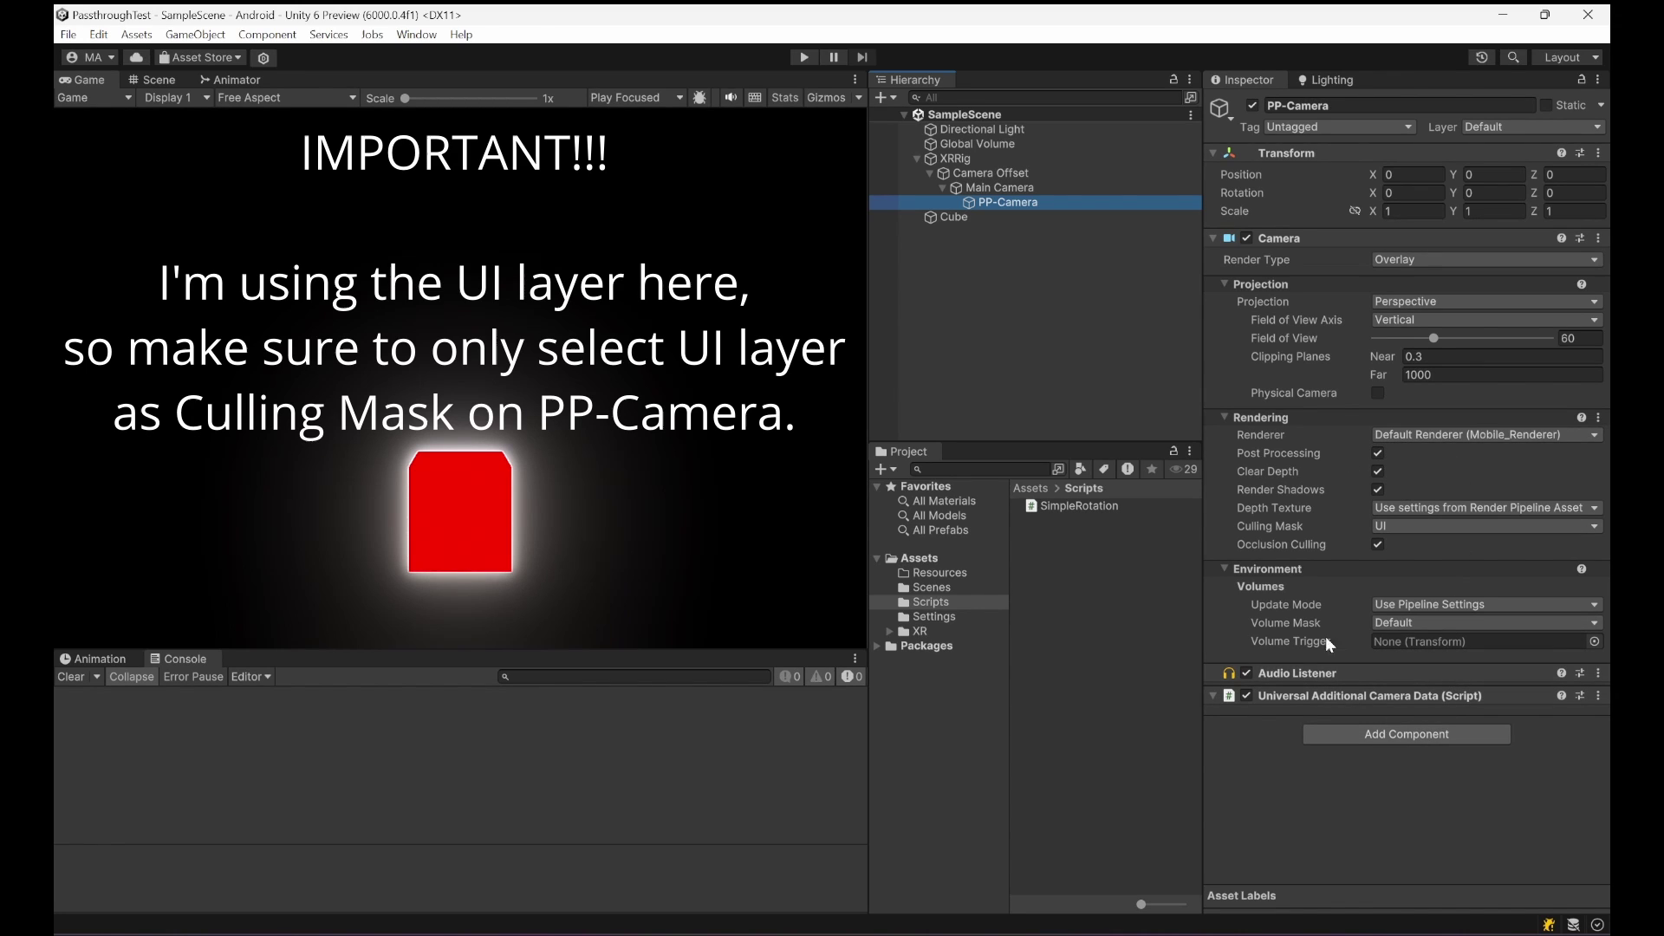
# Step: Inspect Global Volume's Bloom 10 and Motion Blur 0.6, toggling Color Adjustments off and back on
pyautogui.click(980, 143)
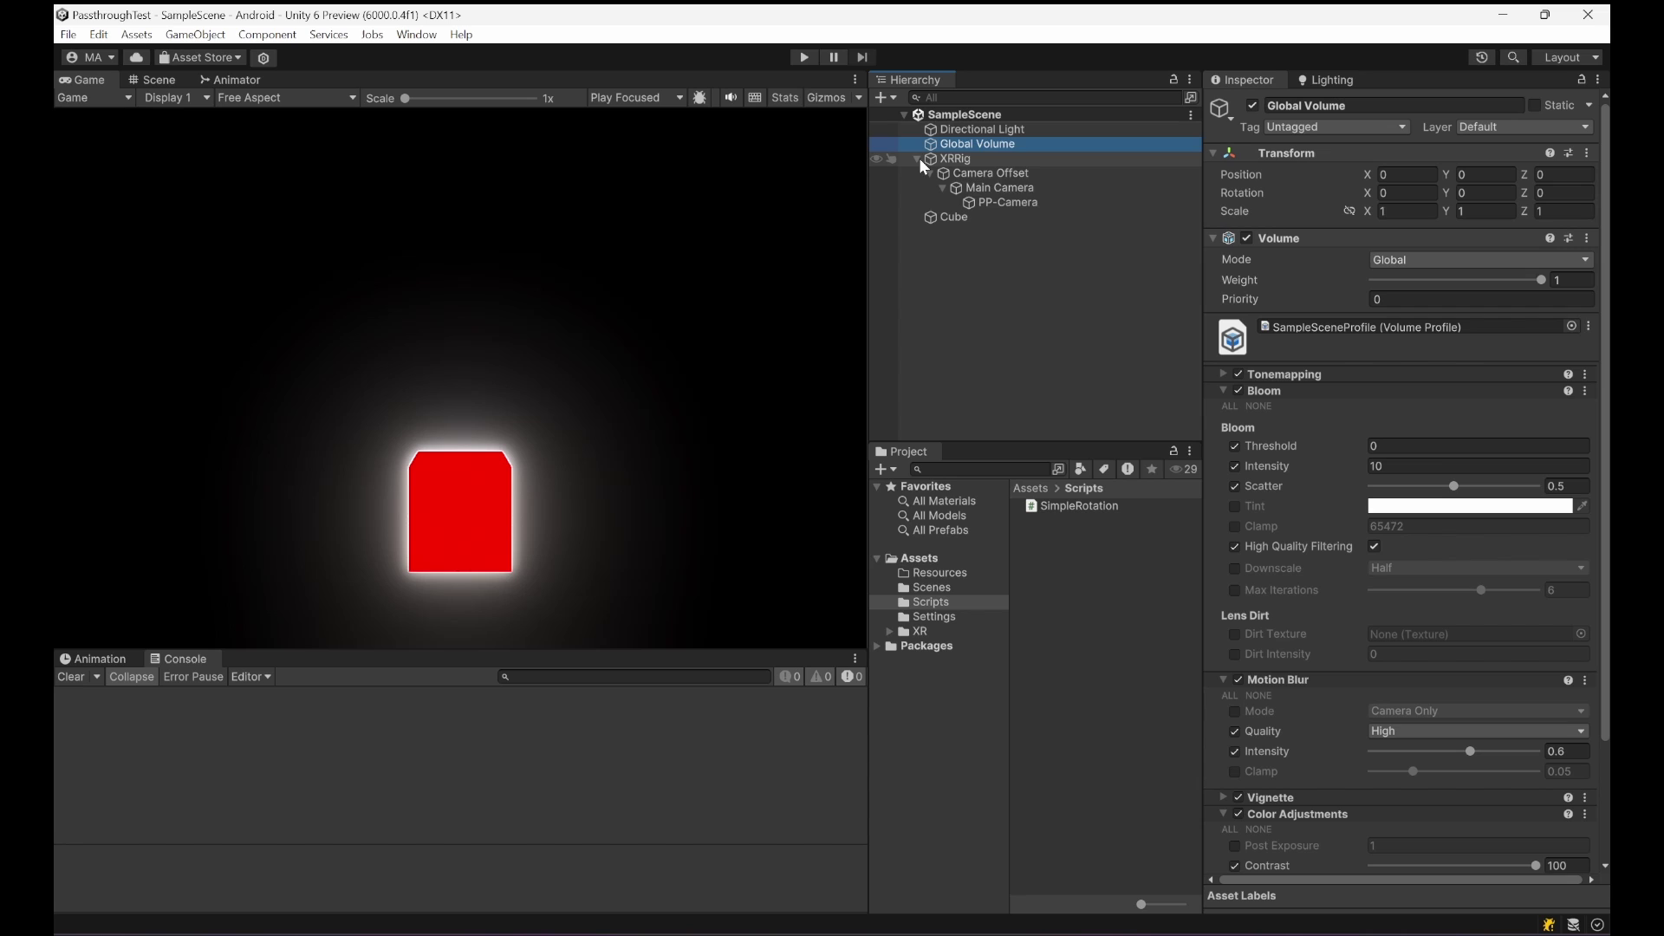
pyautogui.click(917, 159)
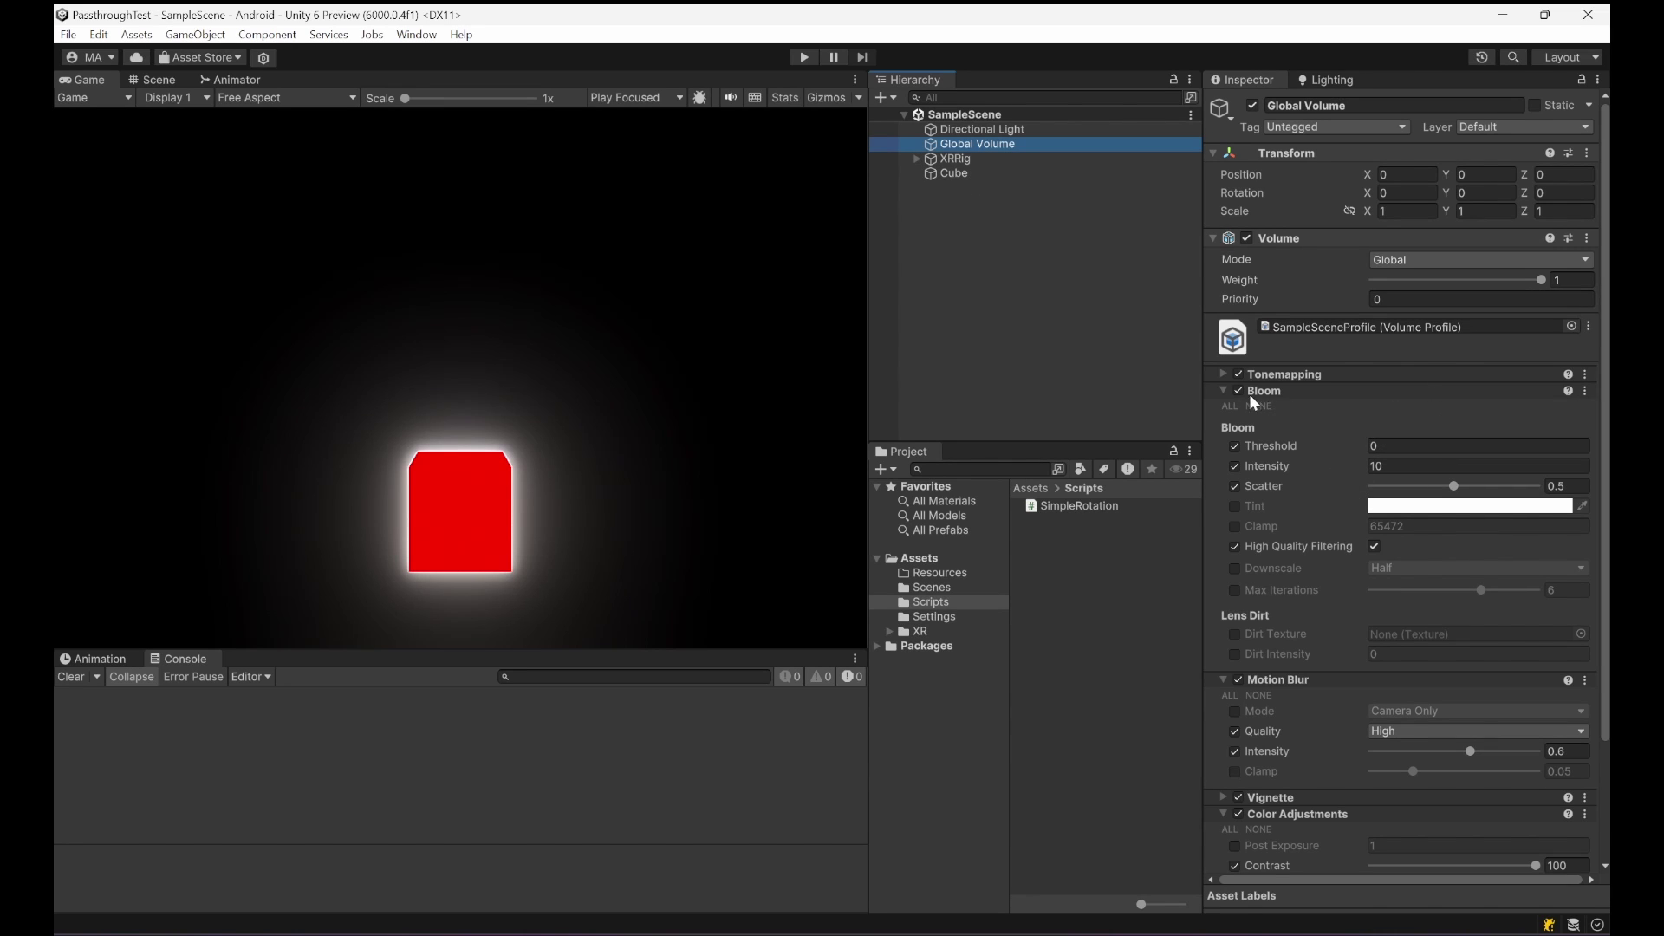
pyautogui.scroll(-3, 1326, 485)
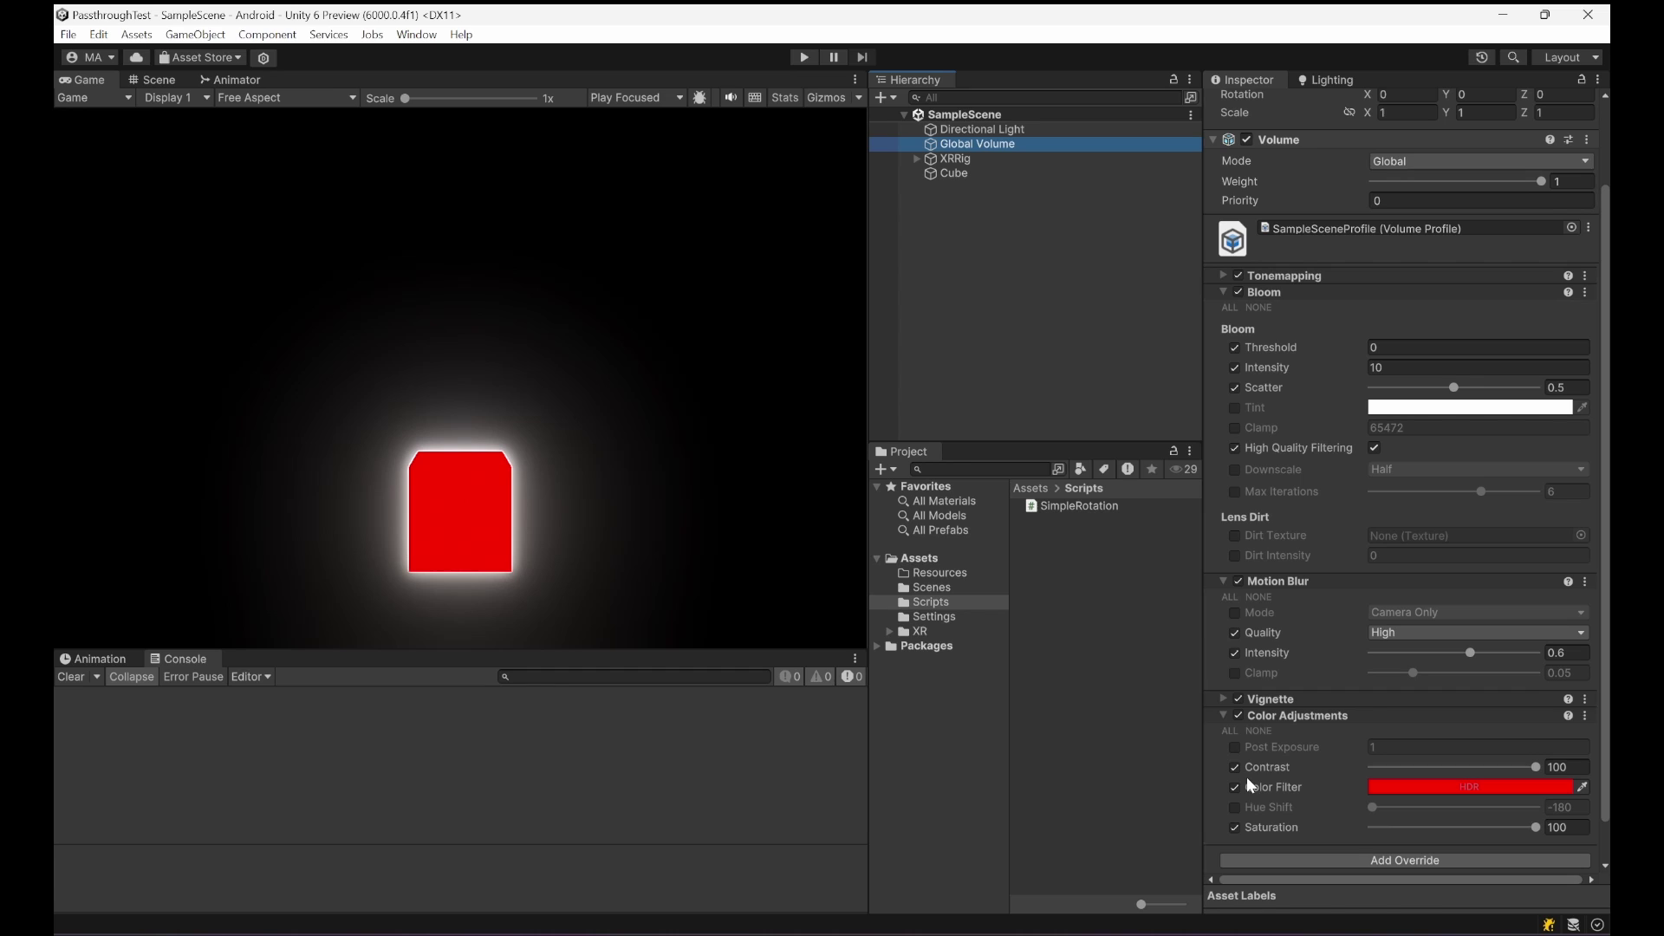
pyautogui.click(1238, 716)
pyautogui.click(1238, 716)
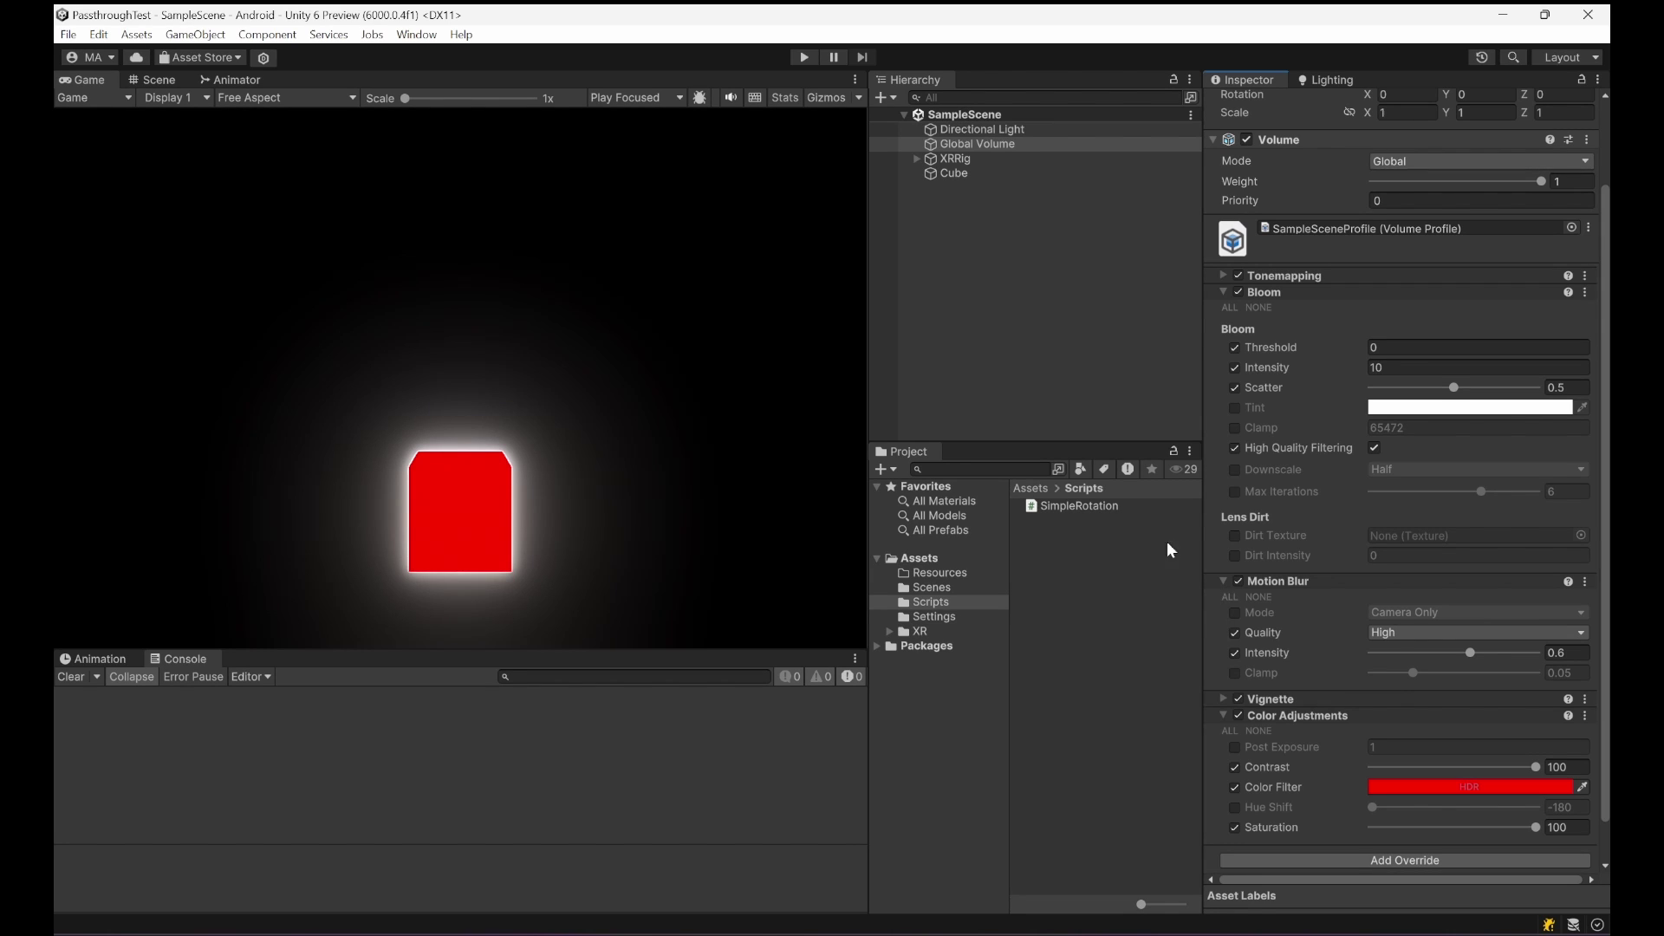
# Step: Inspect Mobile_Renderer and Mobile_RPAsset post-processing and HDR settings, including the Rendering Advanced Properties option
pyautogui.click(934, 616)
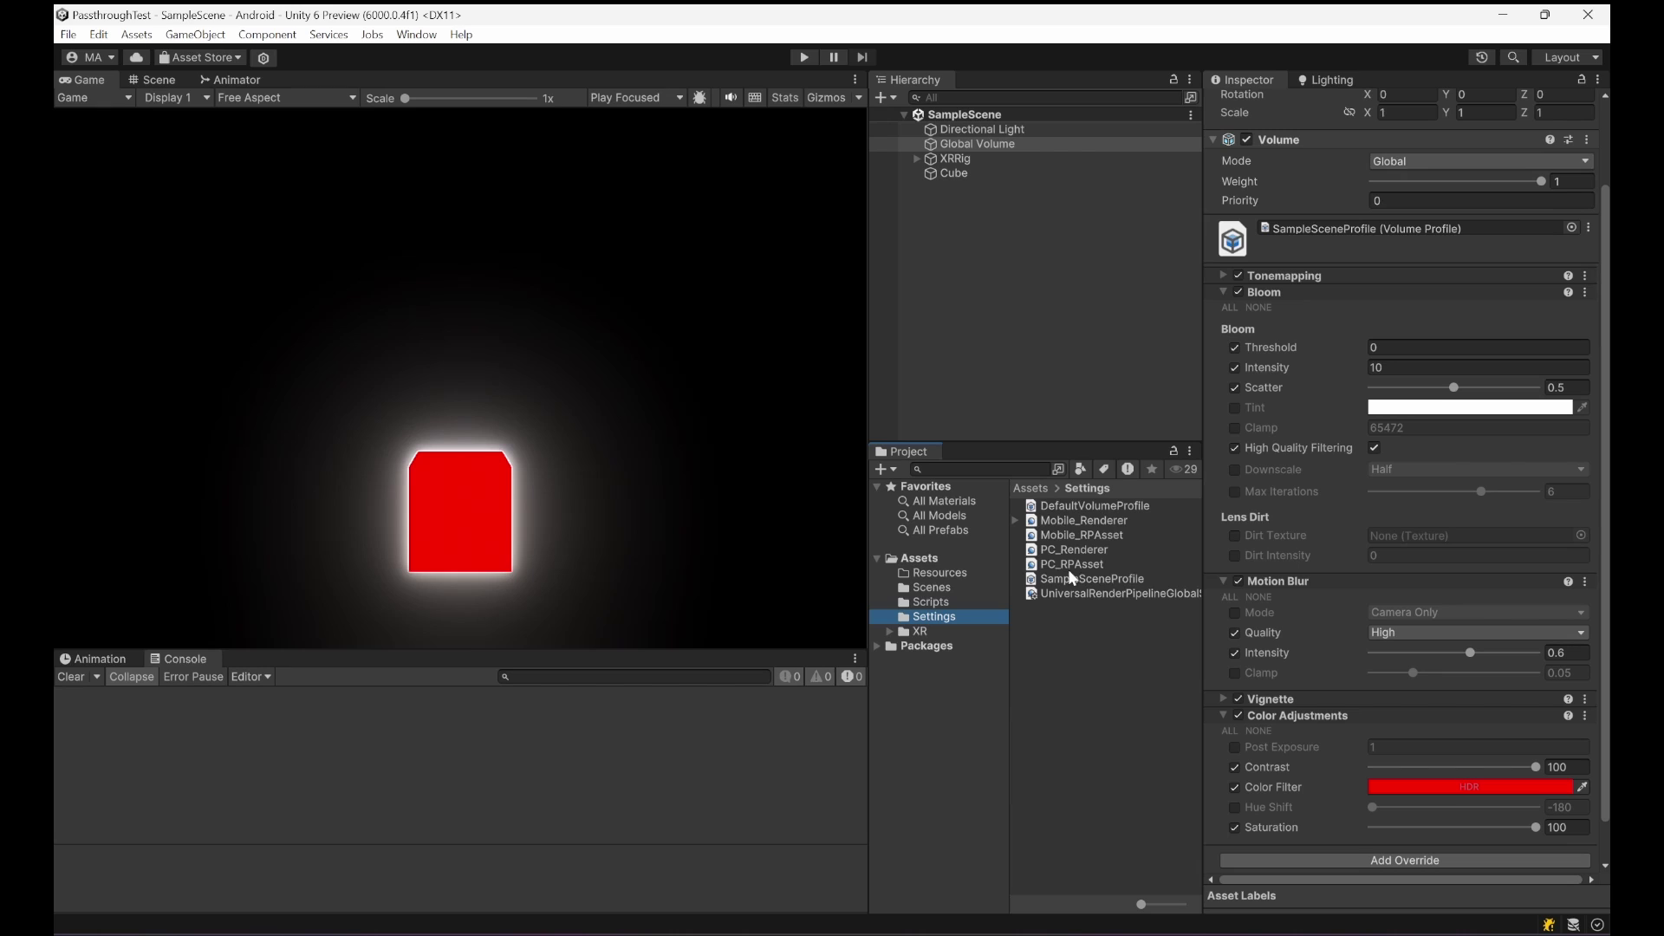
pyautogui.click(1110, 523)
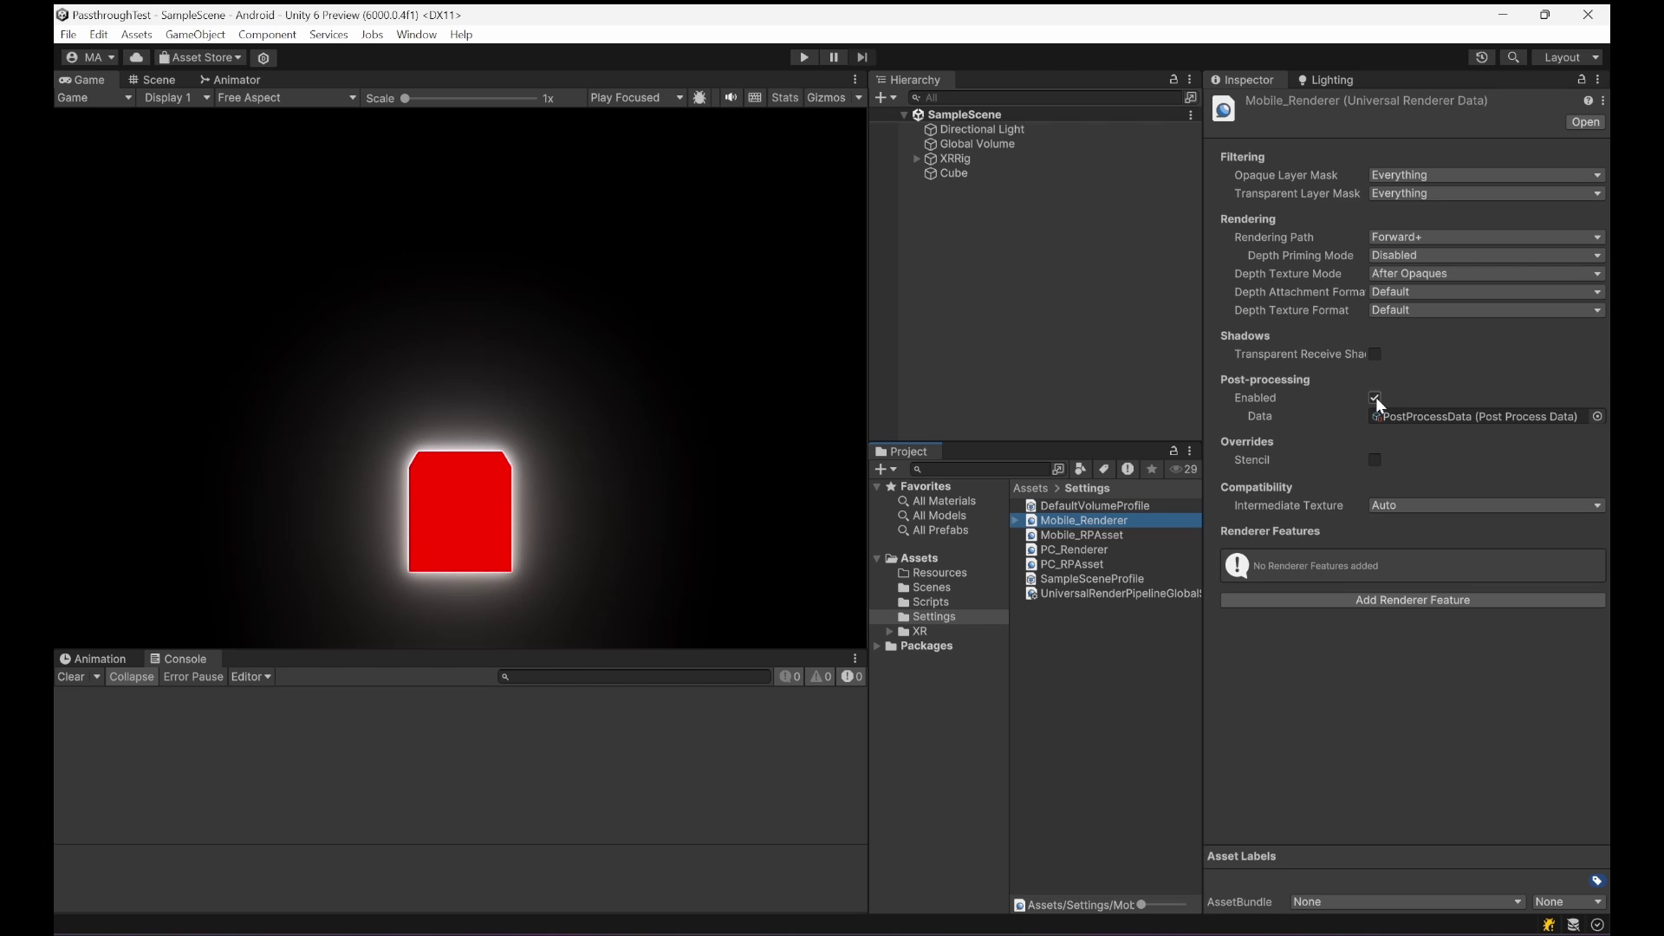
pyautogui.click(1106, 538)
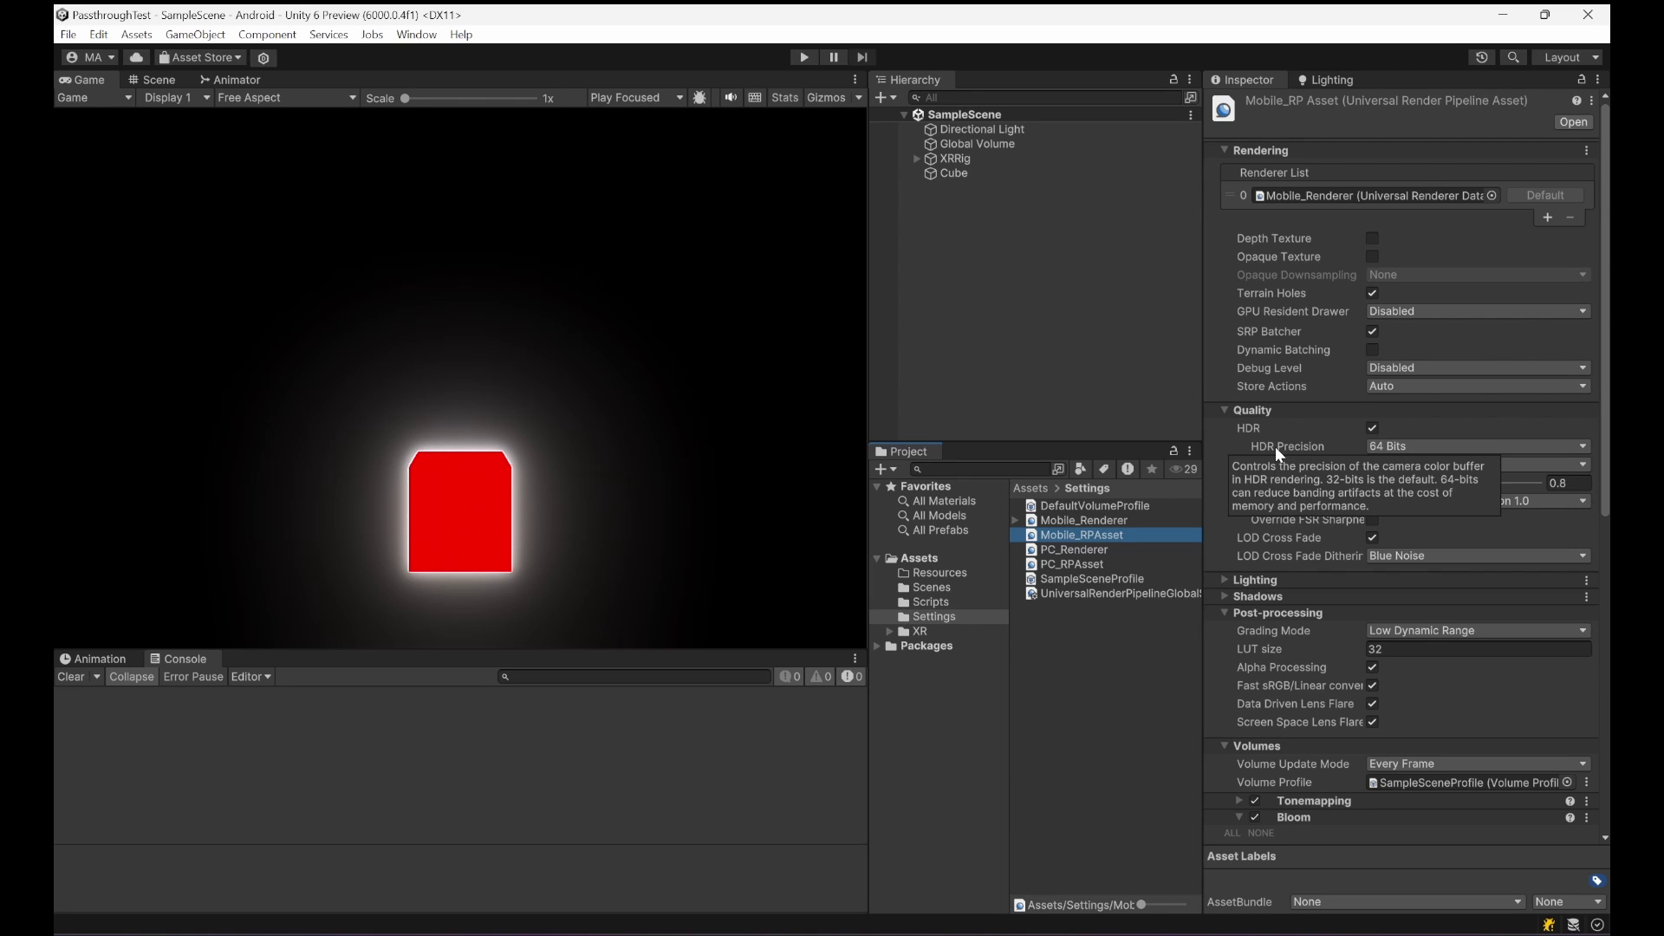
pyautogui.click(1588, 150)
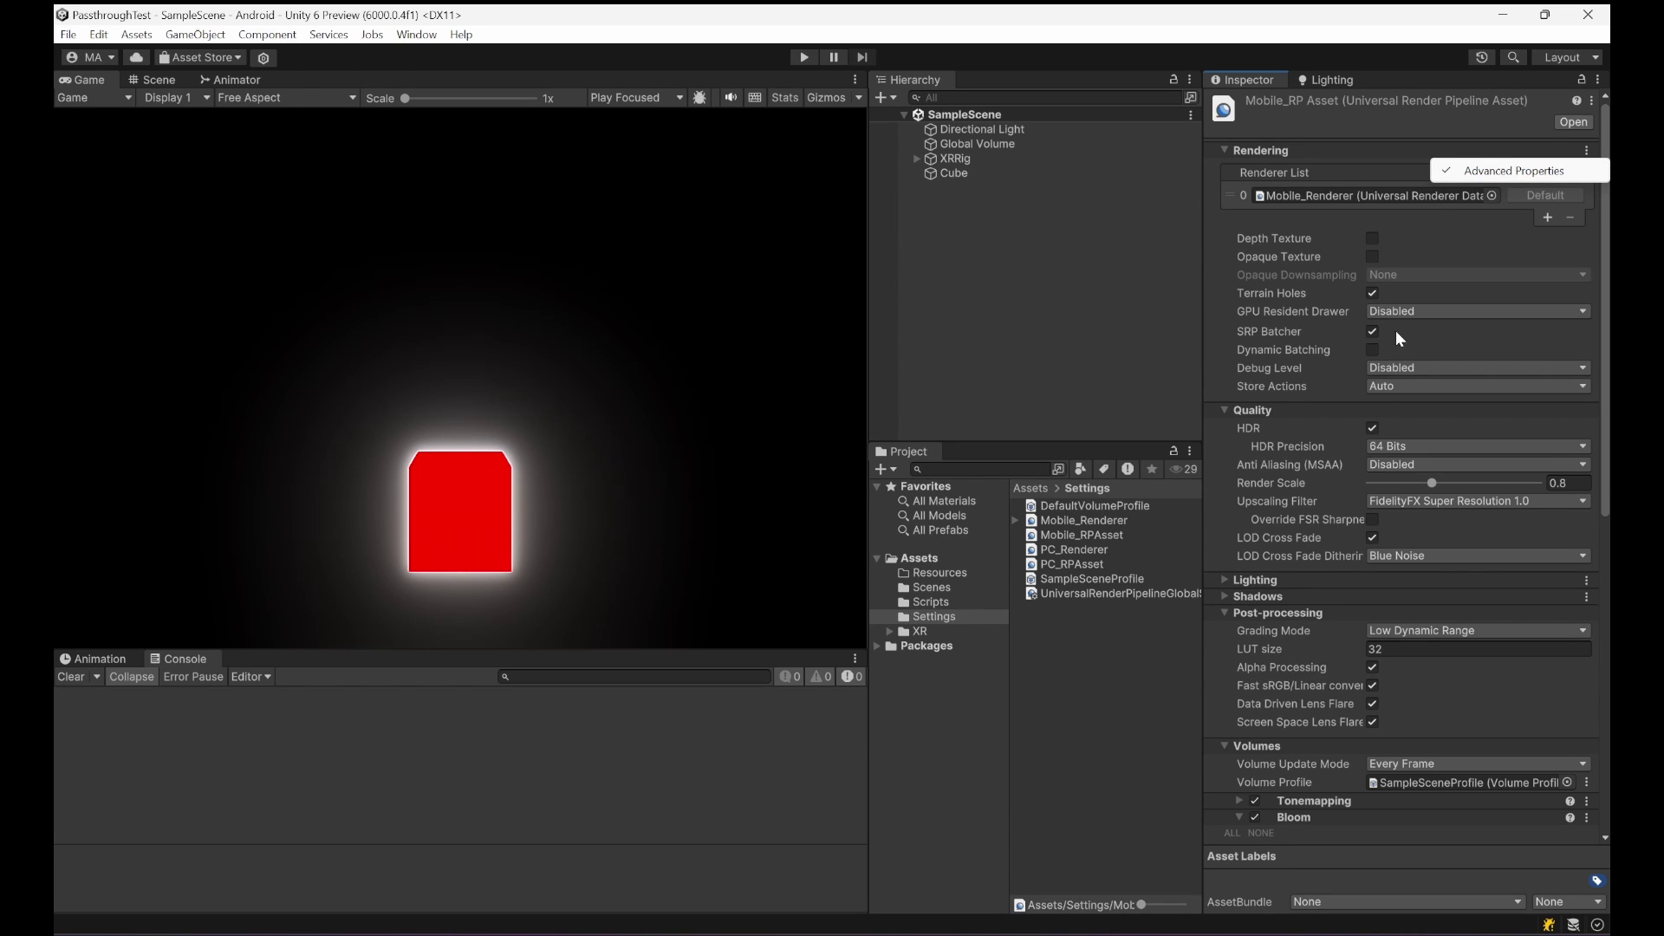
pyautogui.click(1445, 152)
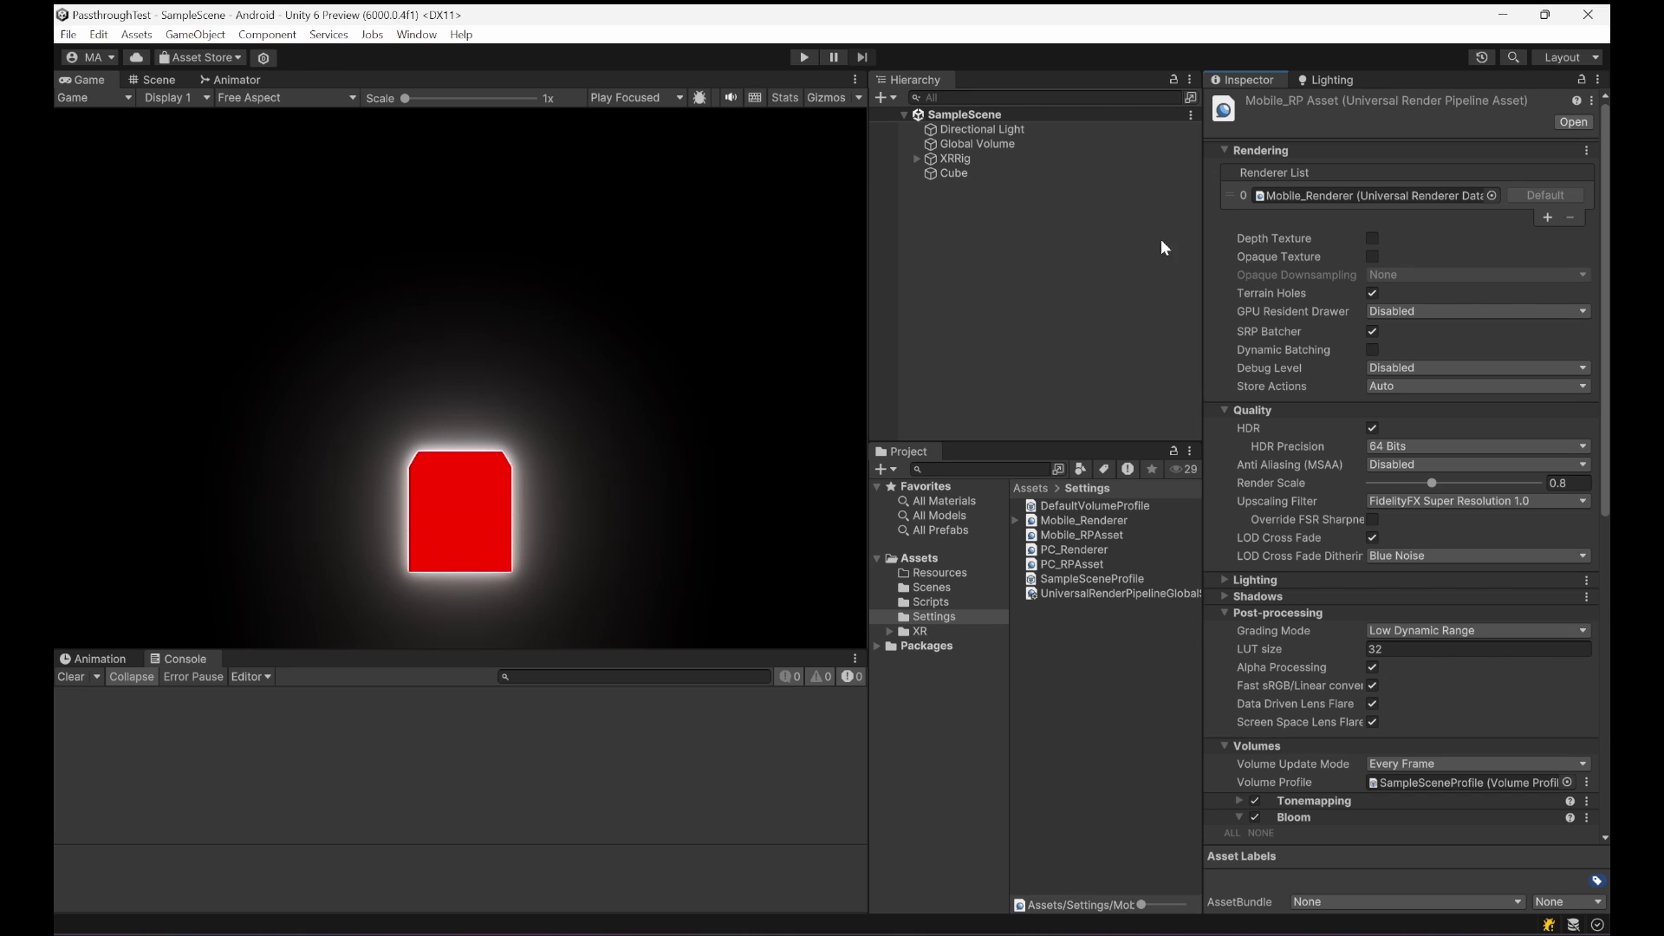
# Step: Check the Cube's UI layer and open its SimpleRotation script in Visual Studio
pyautogui.click(951, 173)
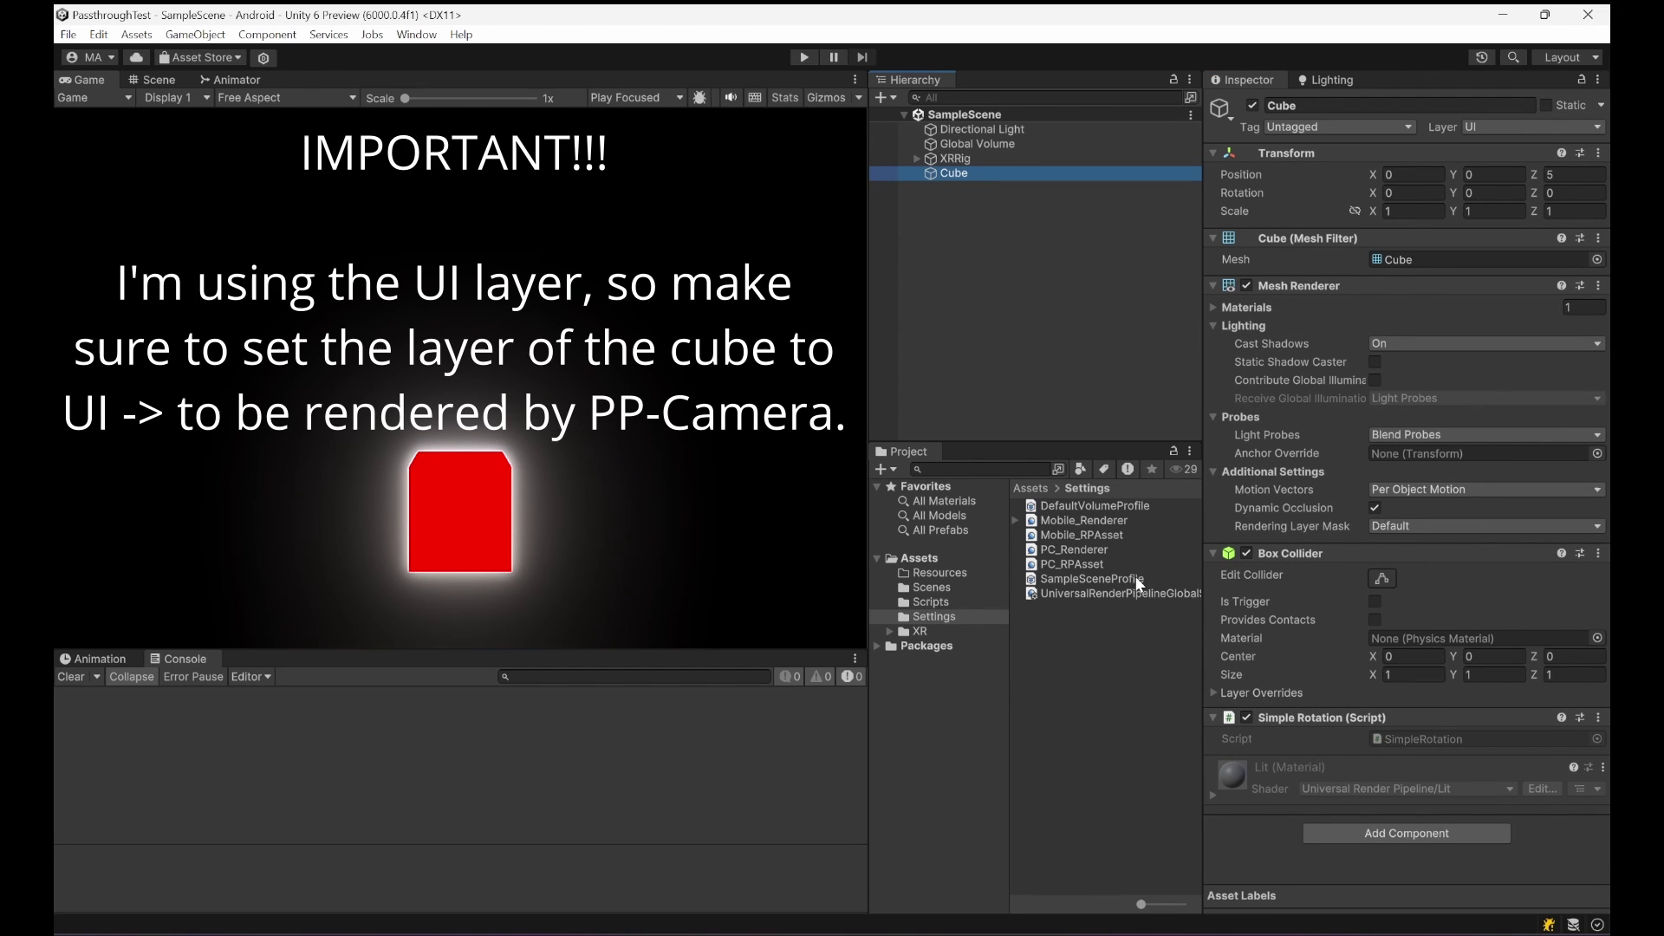
pyautogui.click(1413, 739)
pyautogui.click(1075, 506)
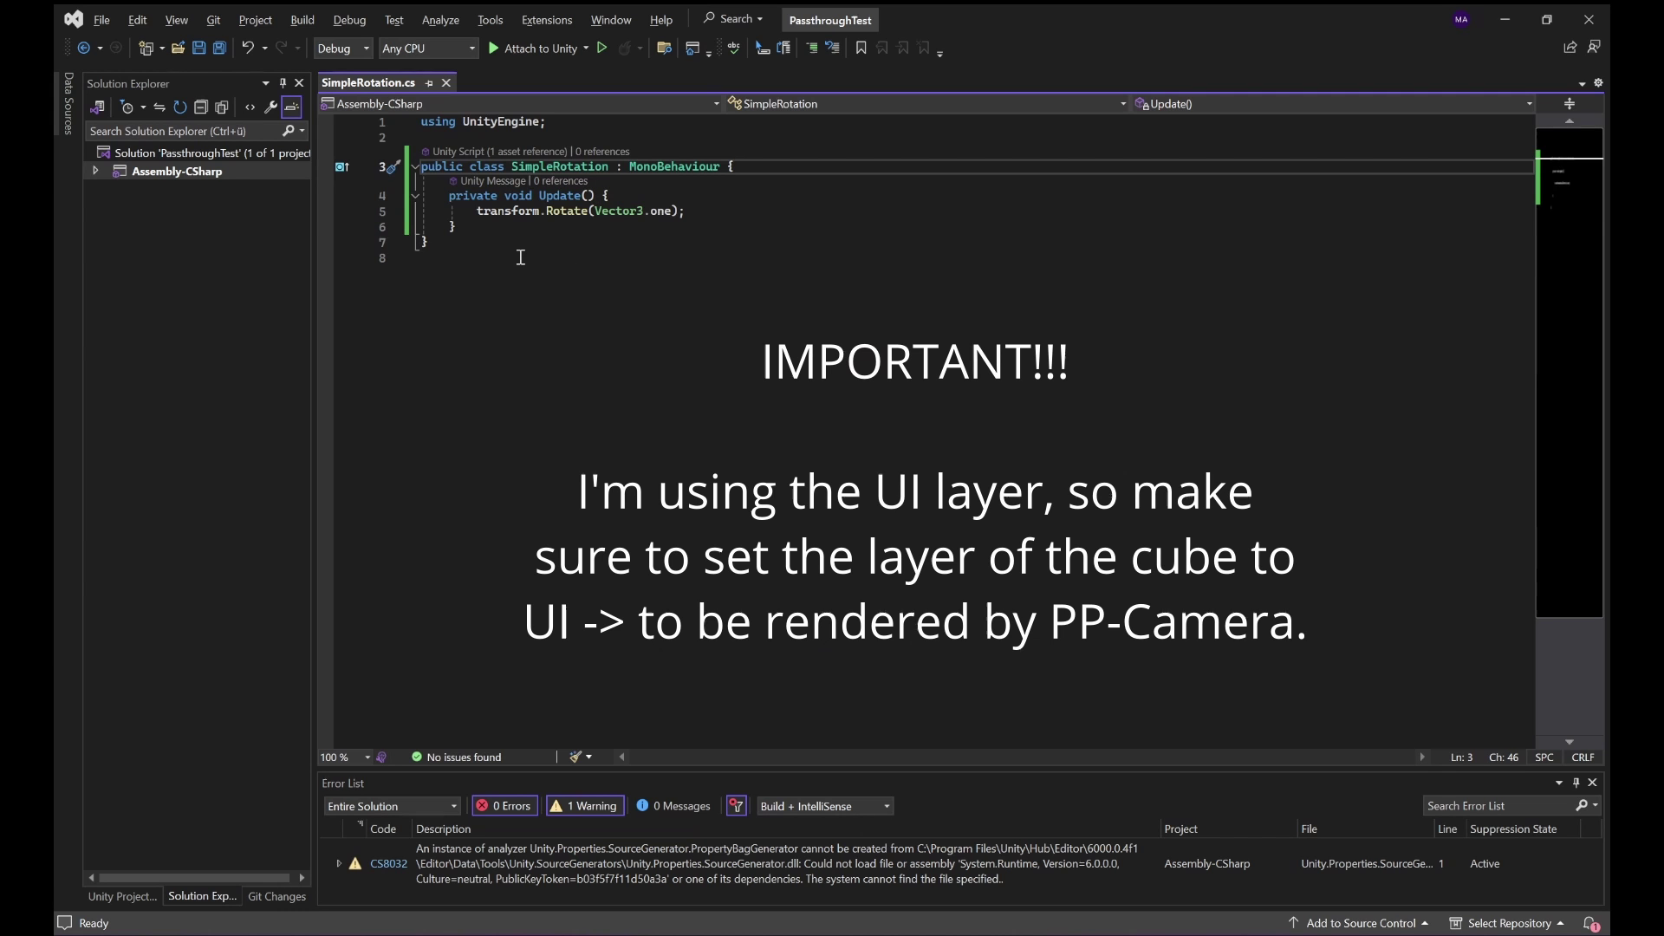
# Step: Highlight the SimpleRotation class and its Update method rotating by Vector3.one each frame
pyautogui.moveTo(520, 257); pyautogui.dragTo(427, 171)
pyautogui.click(626, 227)
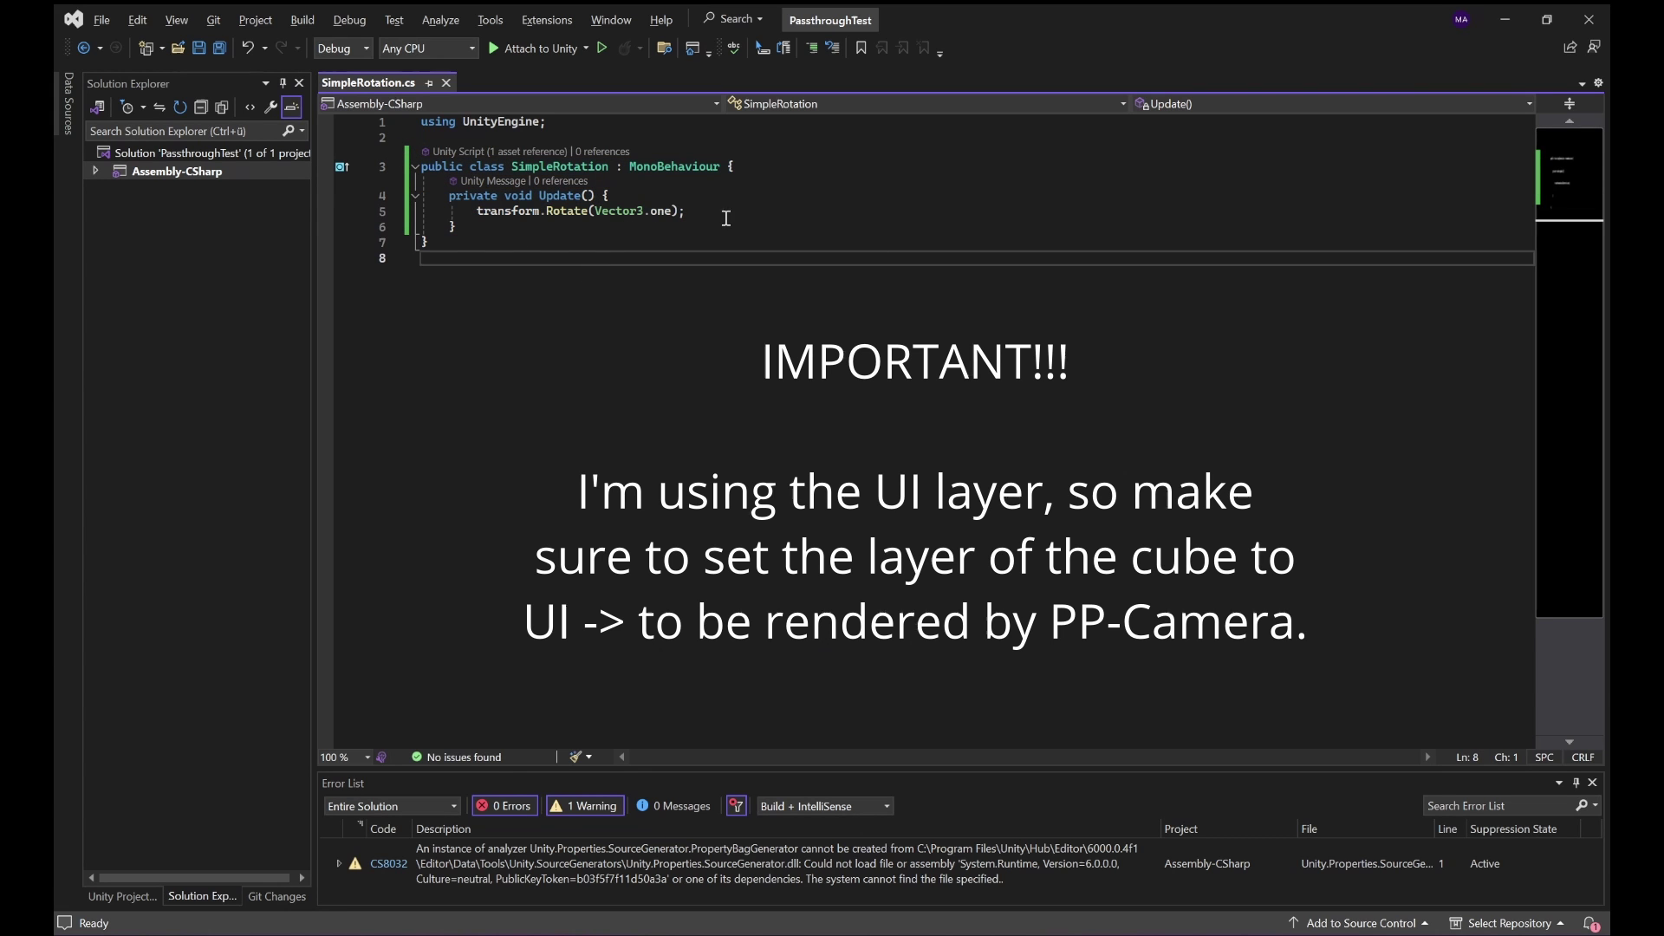
pyautogui.moveTo(719, 211); pyautogui.dragTo(428, 196)
pyautogui.click(541, 267)
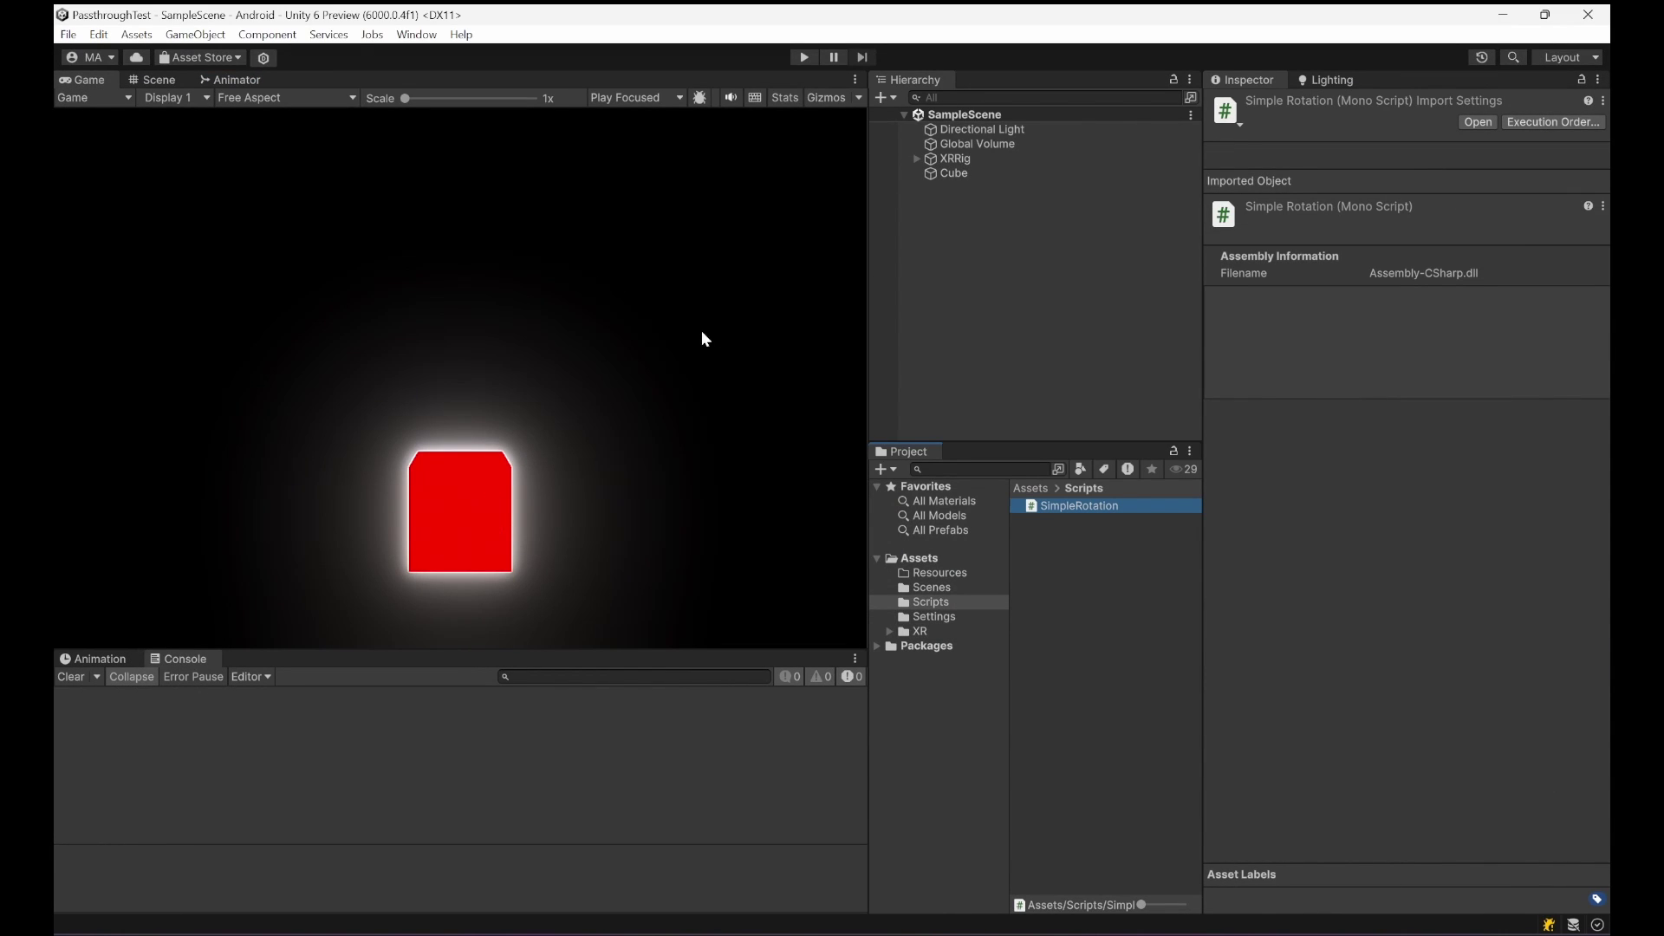
# Step: Play the scene to watch the glowing red cube rotate, then stop Play mode
pyautogui.click(805, 57)
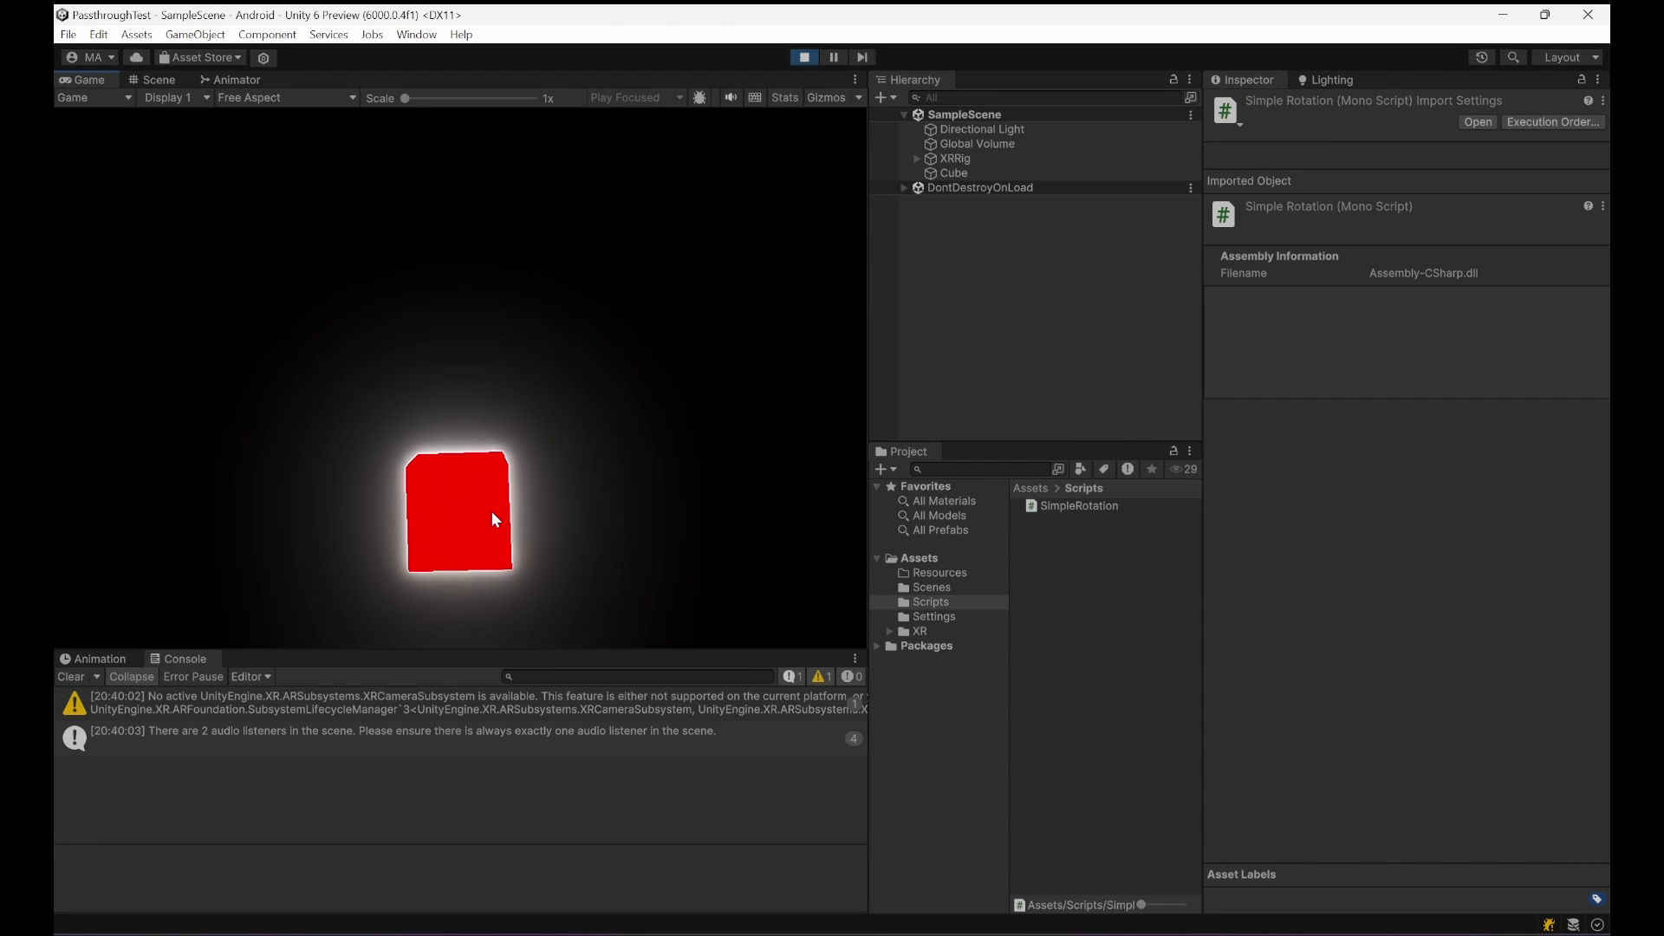
pyautogui.click(803, 57)
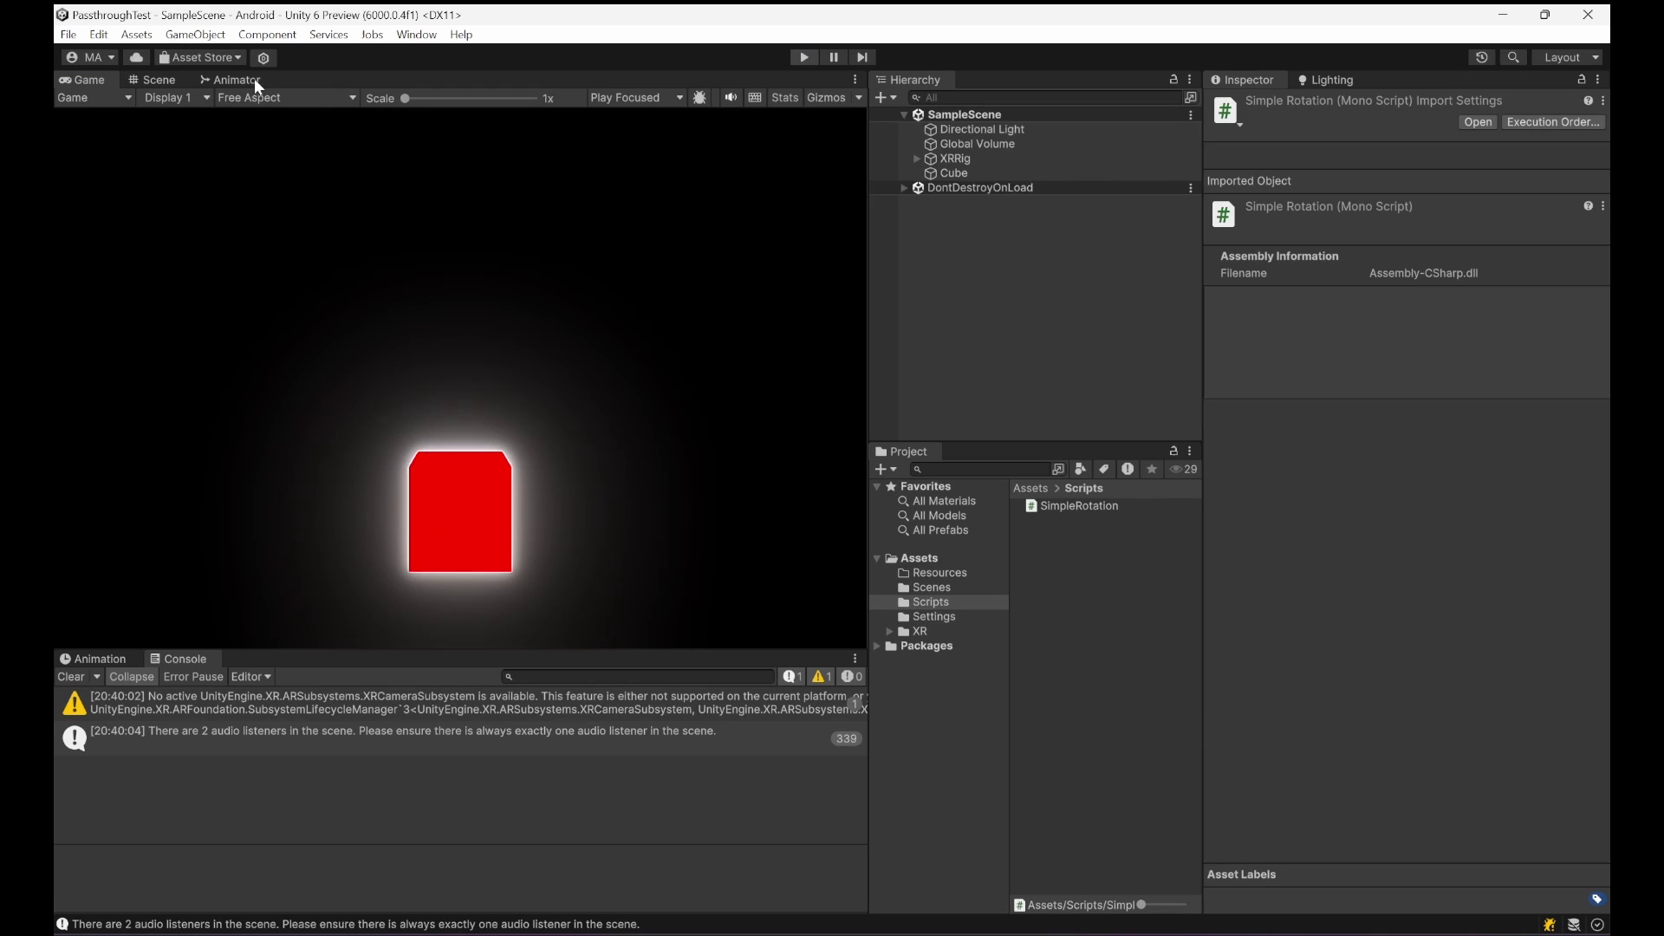
pyautogui.click(73, 35)
# Step: Review the Android build profile with SampleScene in its scene list, then close Build Profiles
pyautogui.click(85, 270)
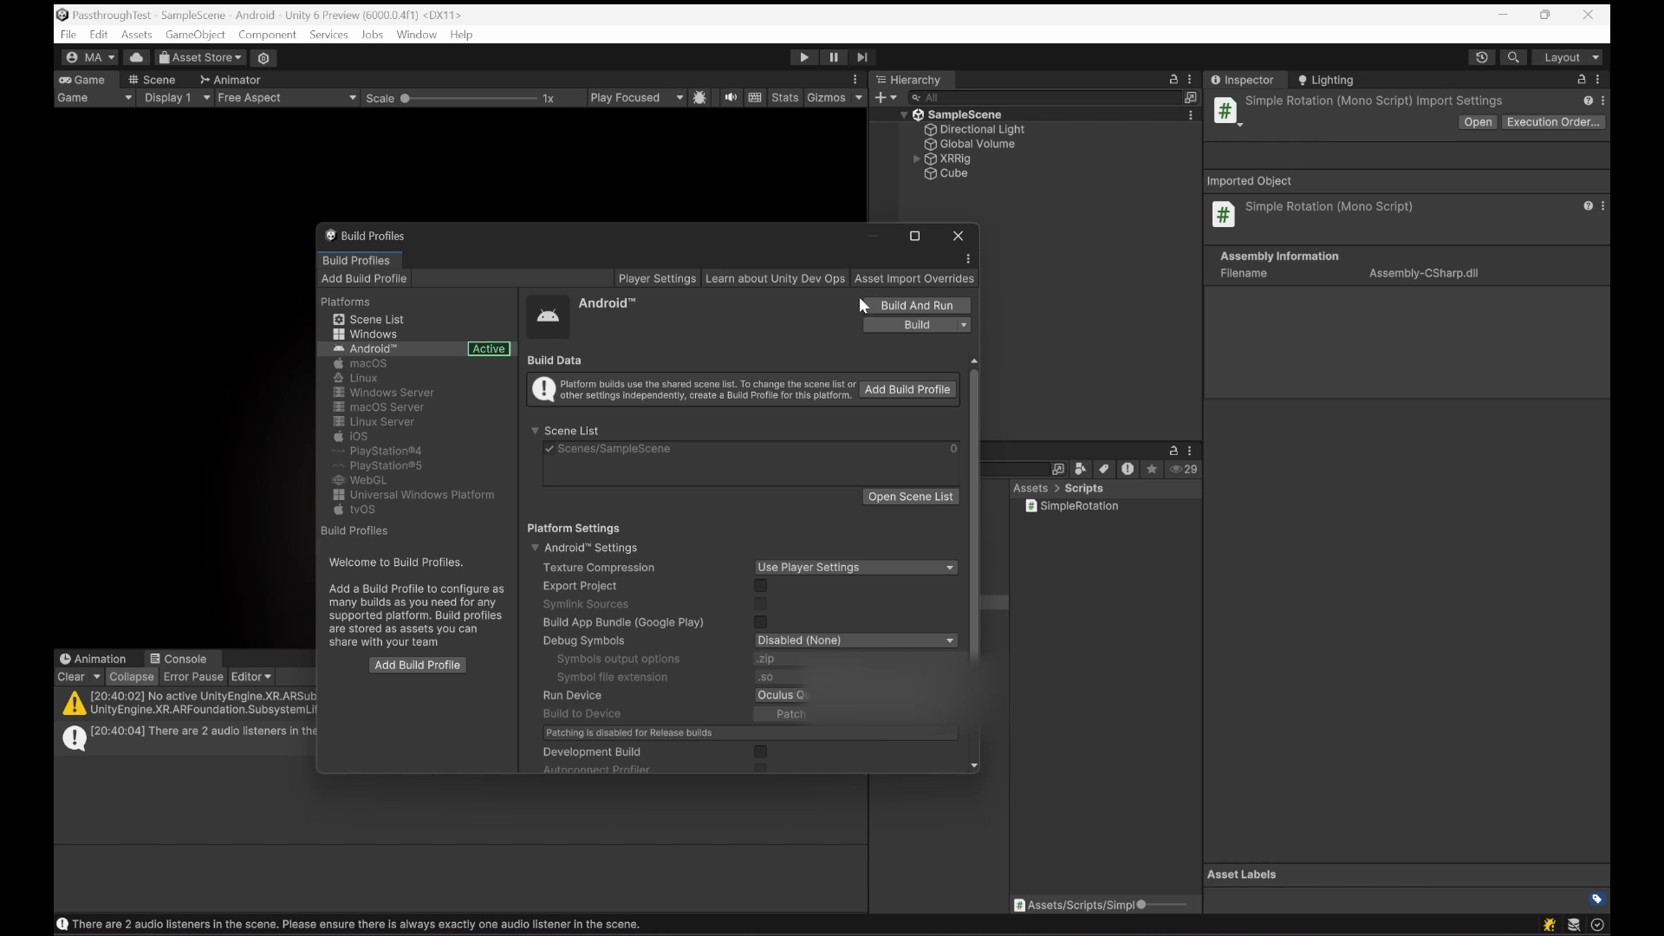
pyautogui.click(960, 237)
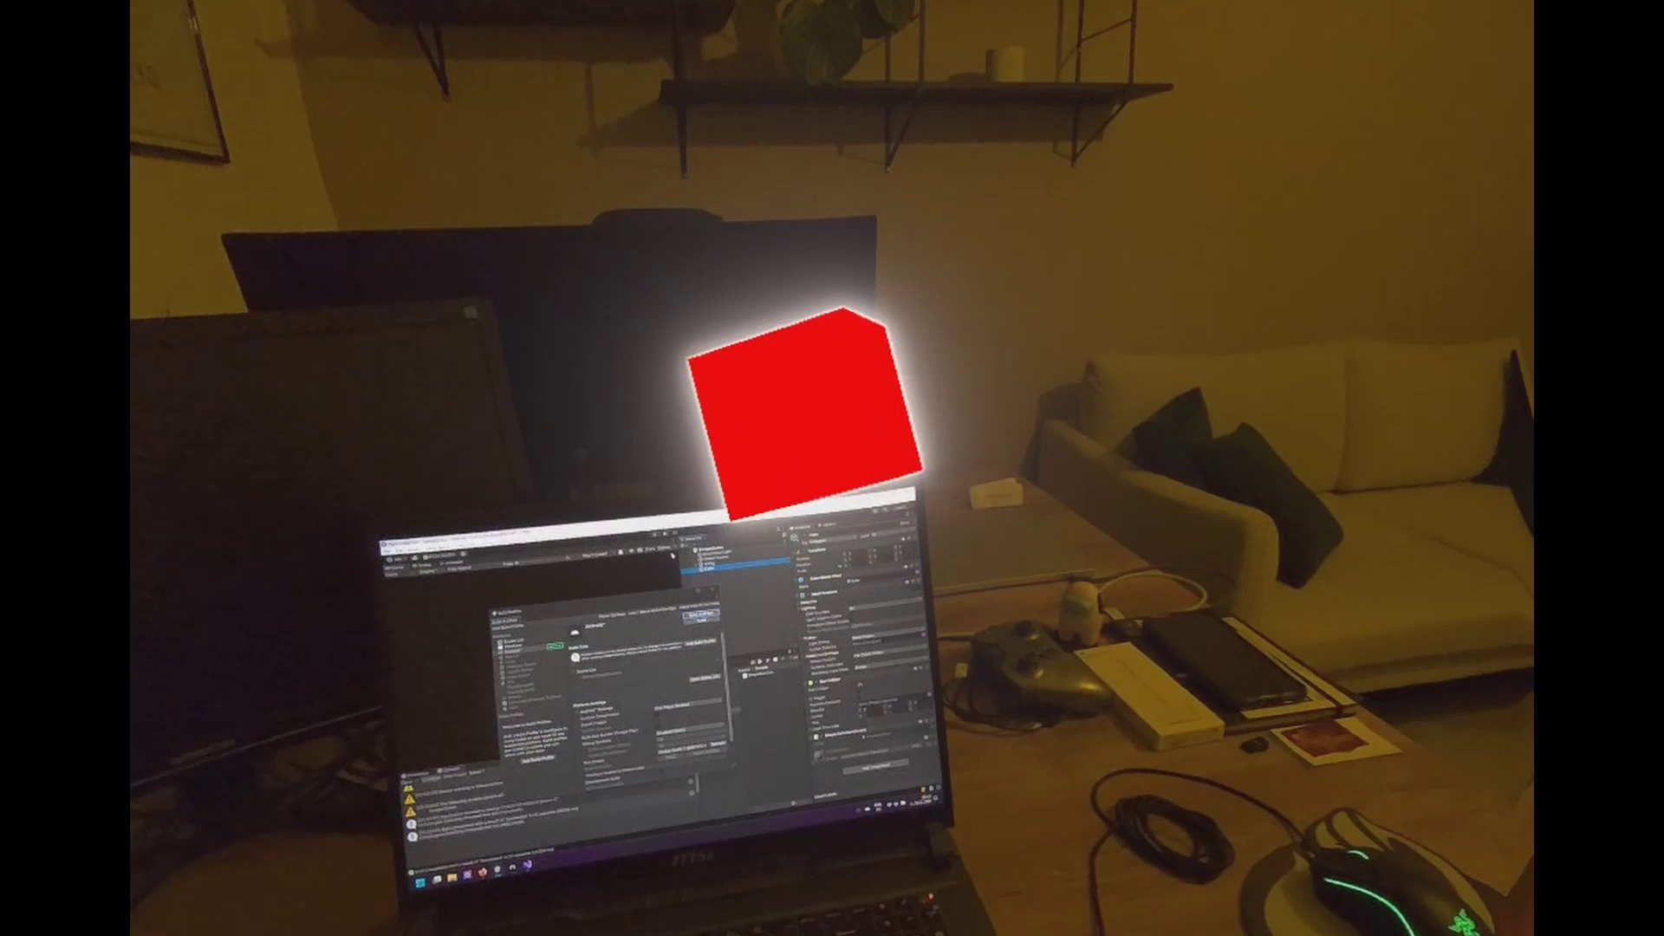
# Step: Pause PassthroughTest by bringing up the Quest system menu over the passthrough room
pyautogui.press('super')
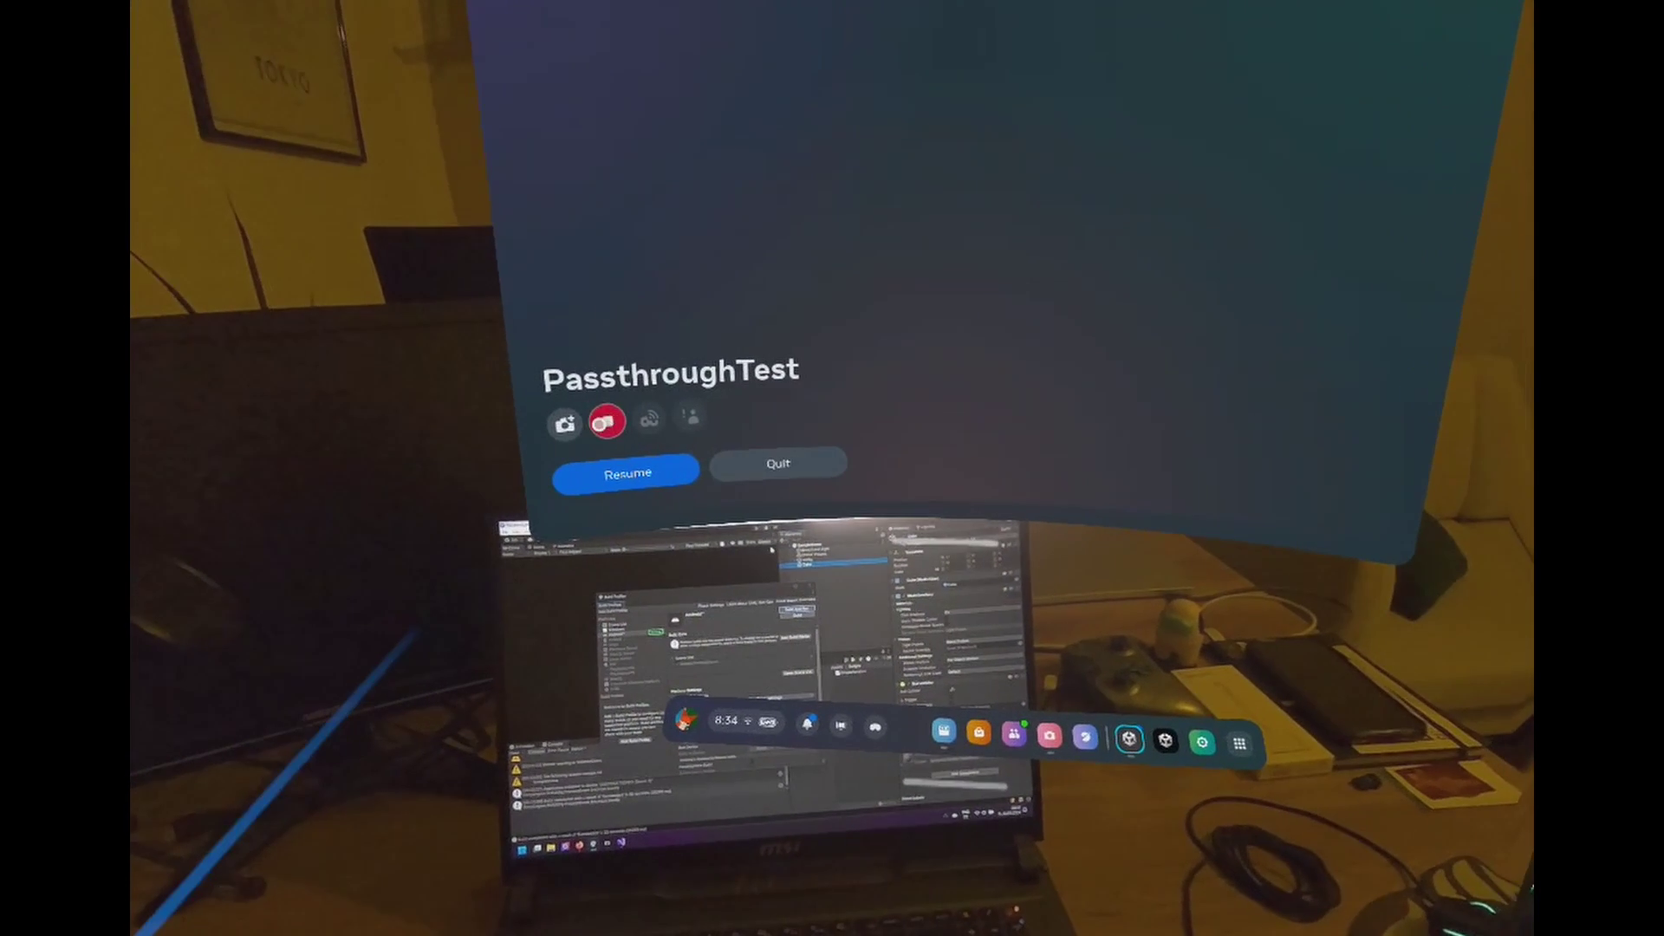